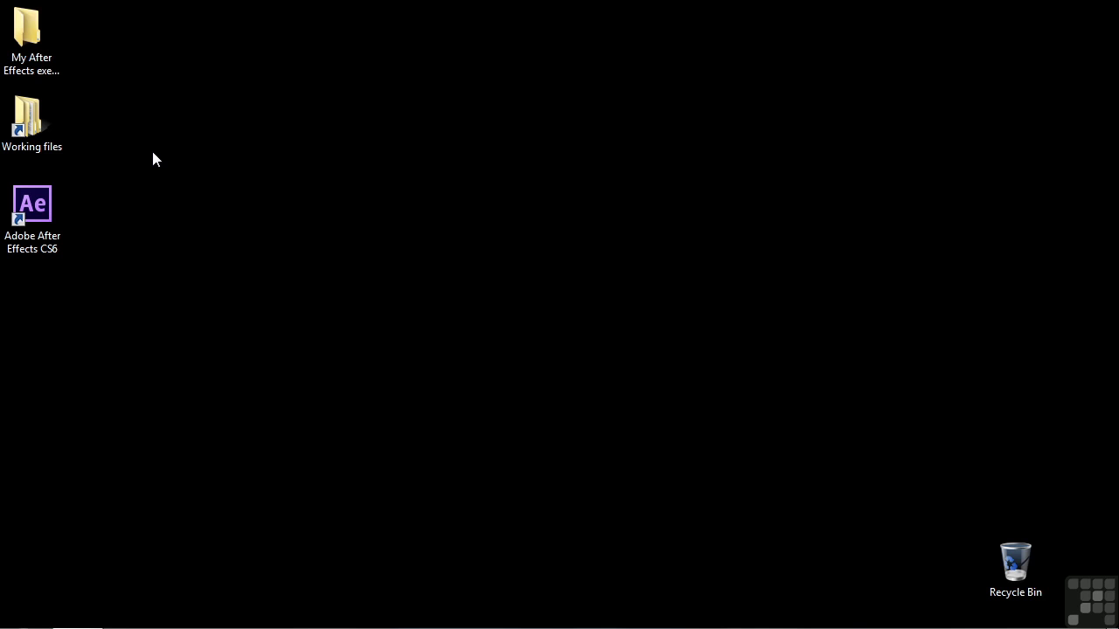
Open the 1302-effects-overview.aep project from the After Effects projects folder in Working files
double_click(43, 123)
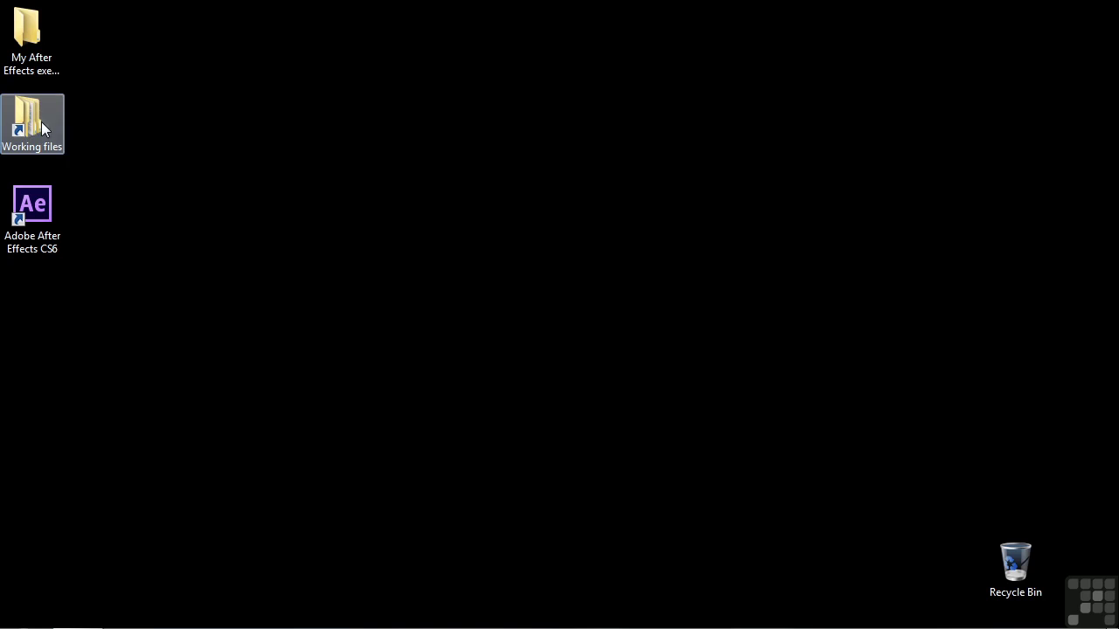
double_click(442, 133)
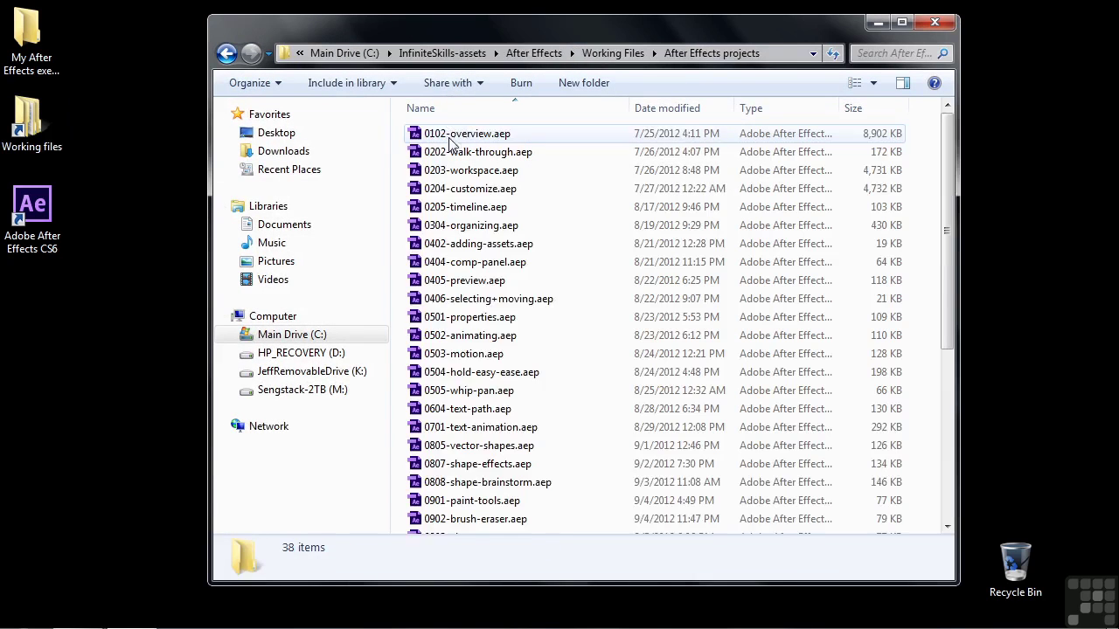
scroll(528, 505, "down", 5)
double_click(464, 524)
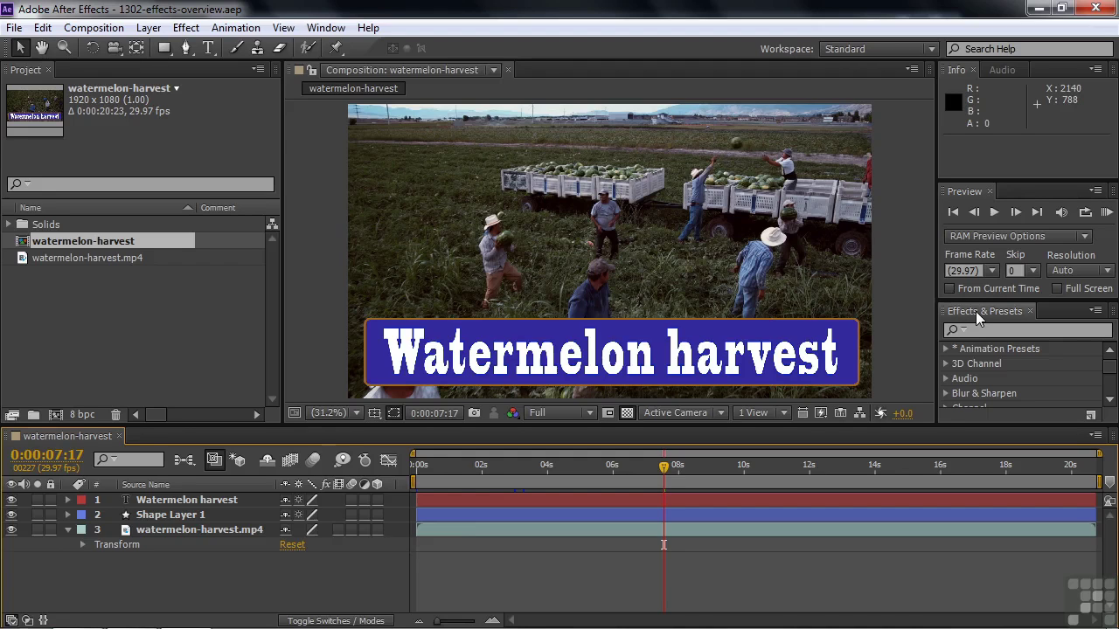
Enlarge the Effects & Presets panel by shrinking the Preview and Info panels, and look through its effect categories
left_click_drag(973, 299, 975, 104)
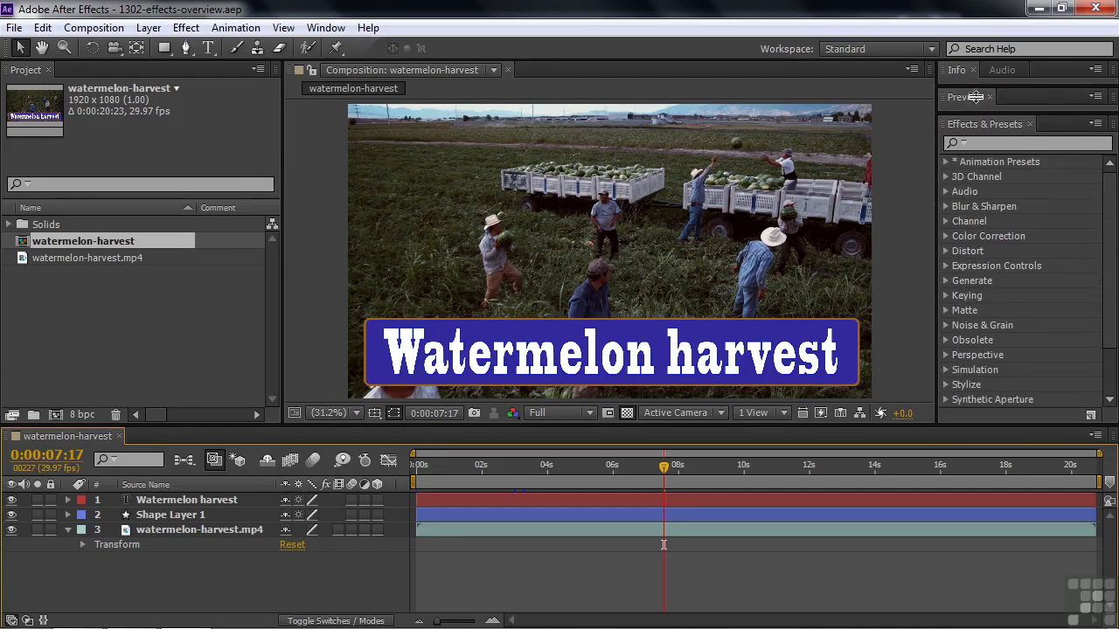
left_click_drag(1113, 217, 1114, 307)
scroll(1070, 210, "up", 2)
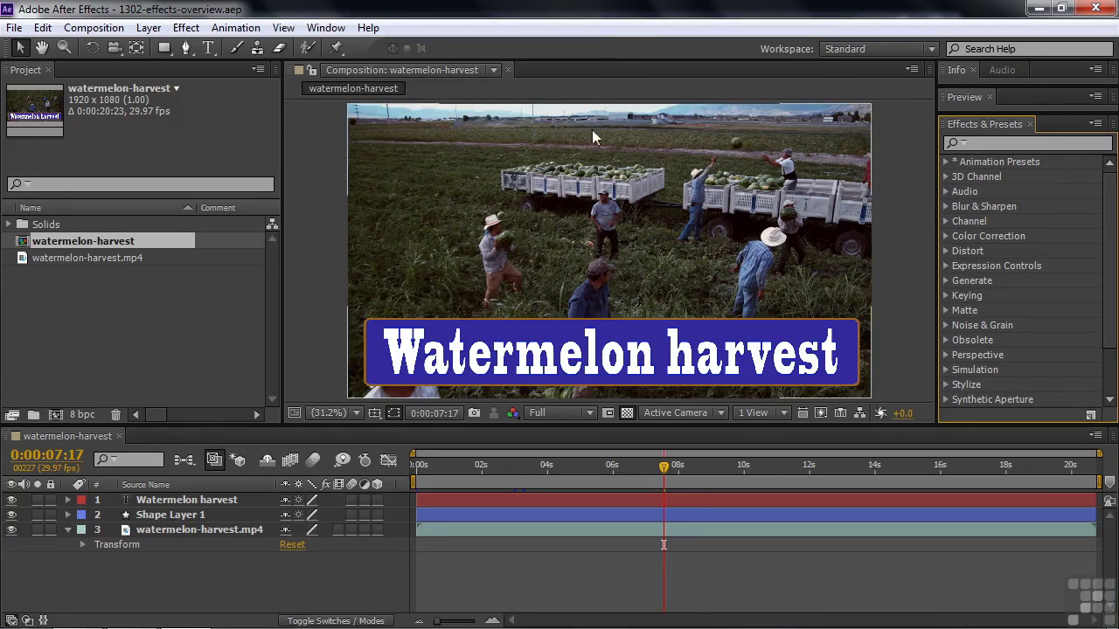
Switch to the online After Effects Help in Firefox and open its Effect list page
left_click(368, 27)
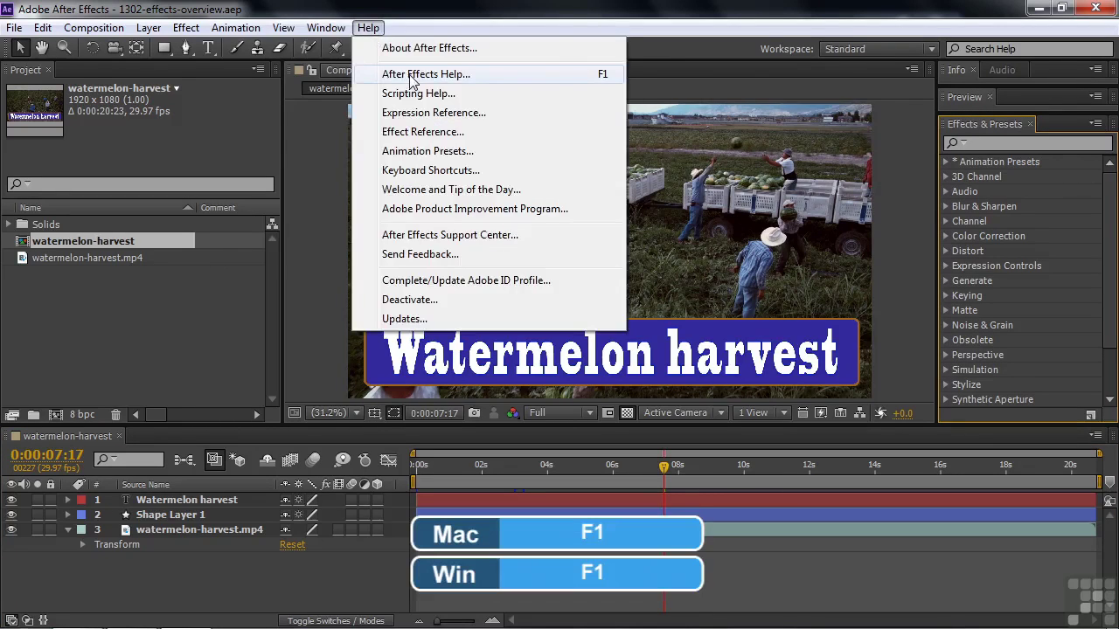
left_click(538, 74)
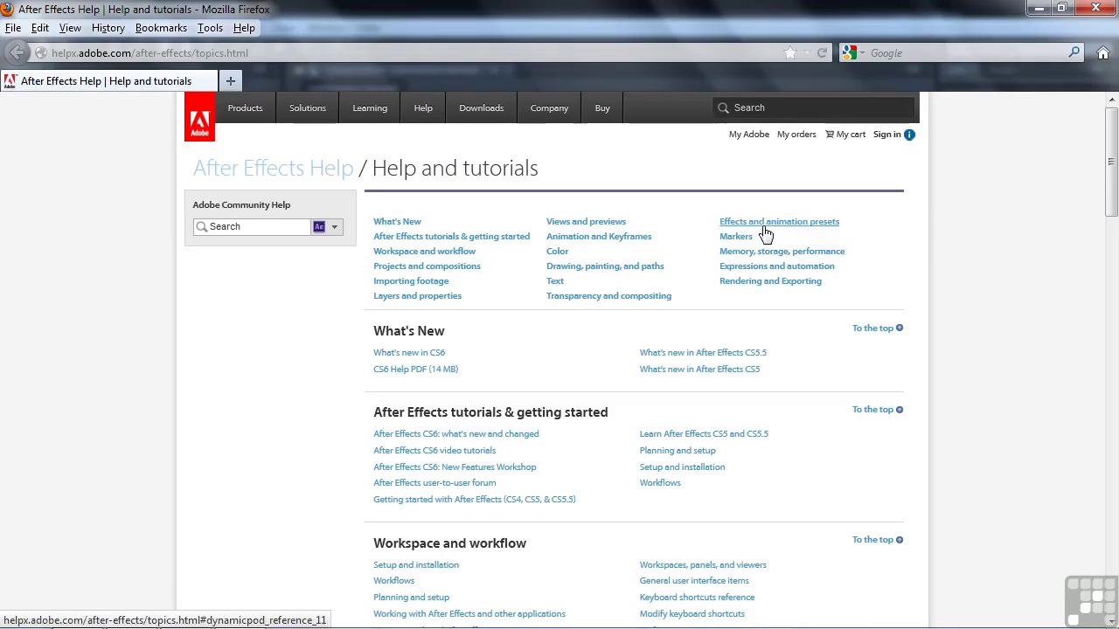
left_click_drag(1109, 162, 1112, 470)
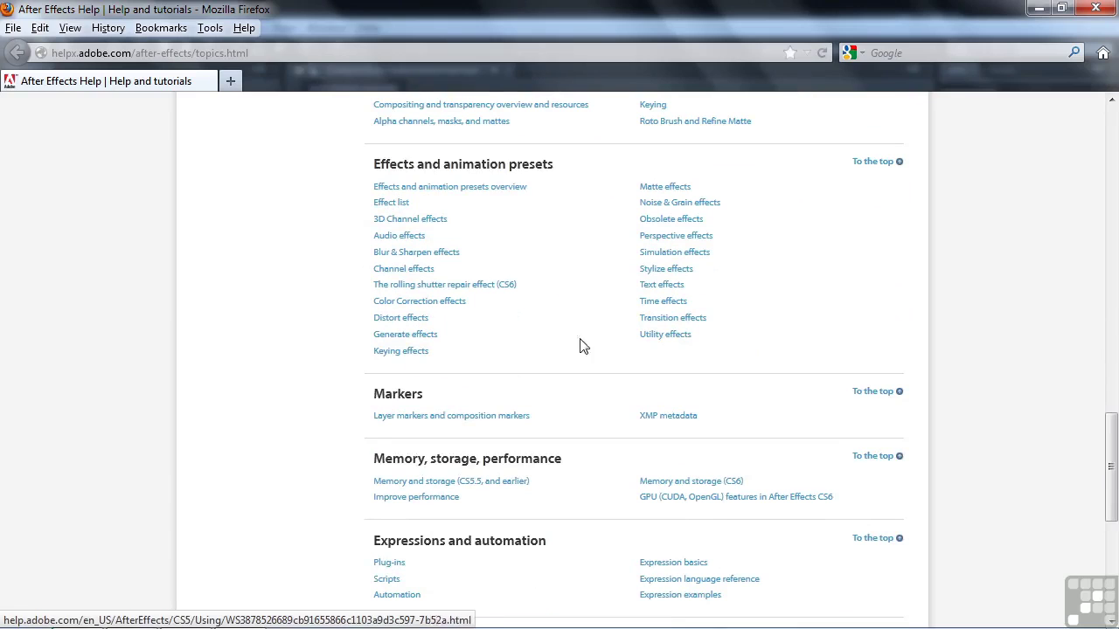
left_click(385, 204)
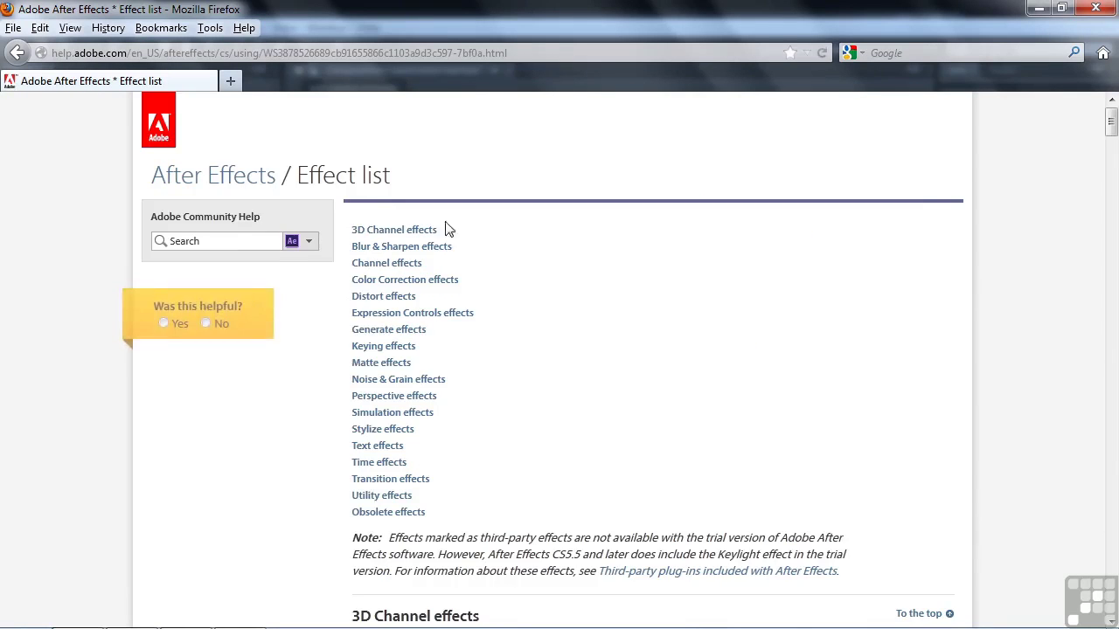
Examine the Blur & Sharpen effects in the list and read the reference entry for the Fast Blur effect
left_click_drag(1110, 129, 1111, 188)
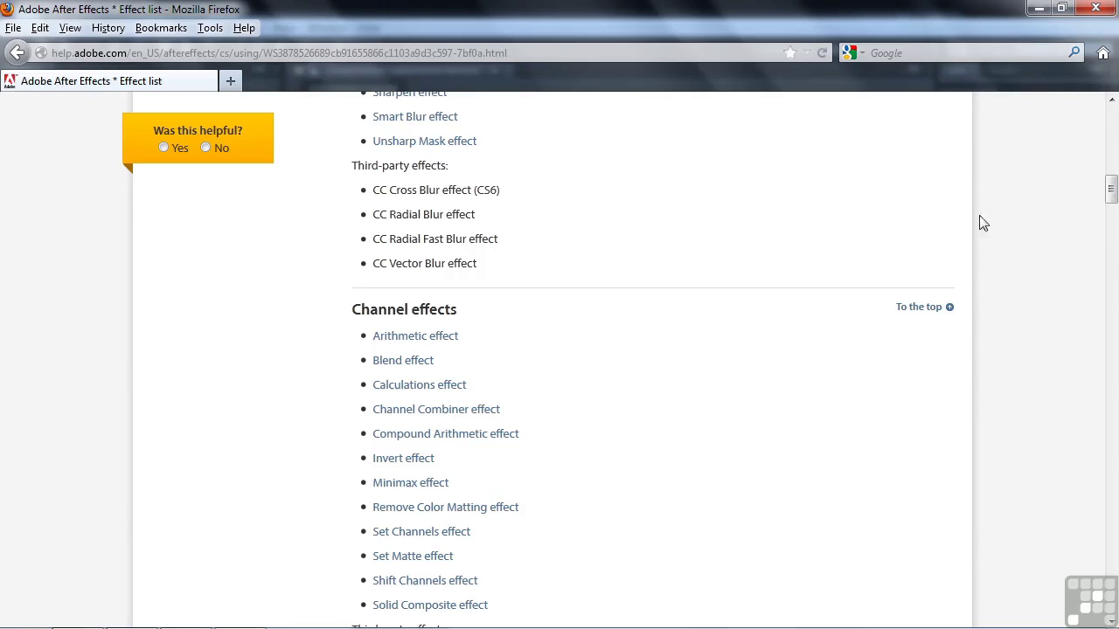
left_click_drag(1110, 196, 1110, 175)
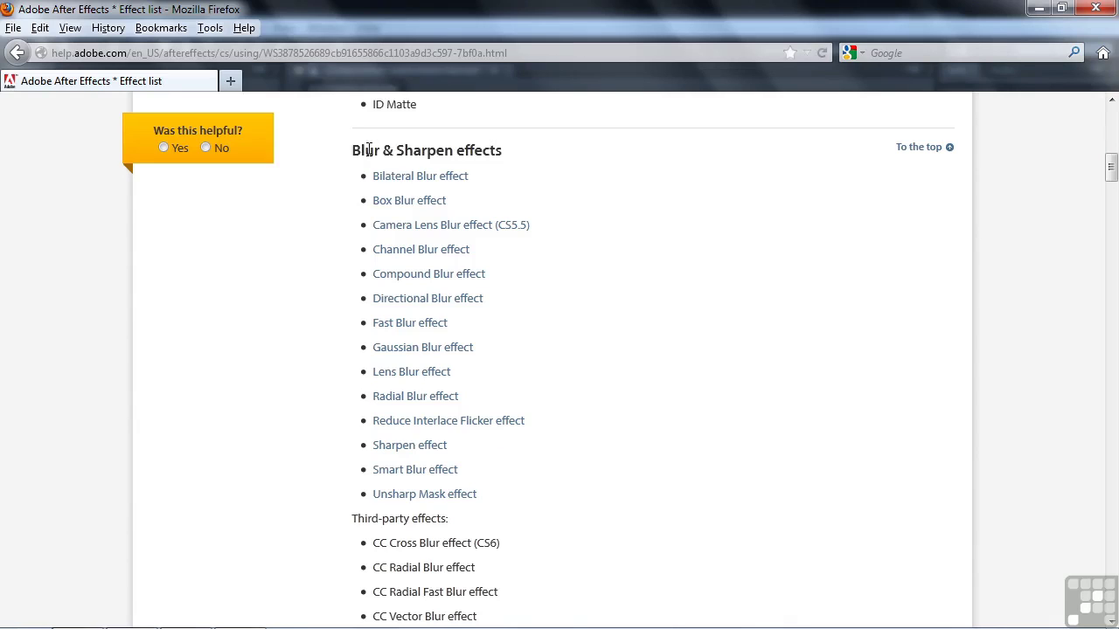
left_click(404, 324)
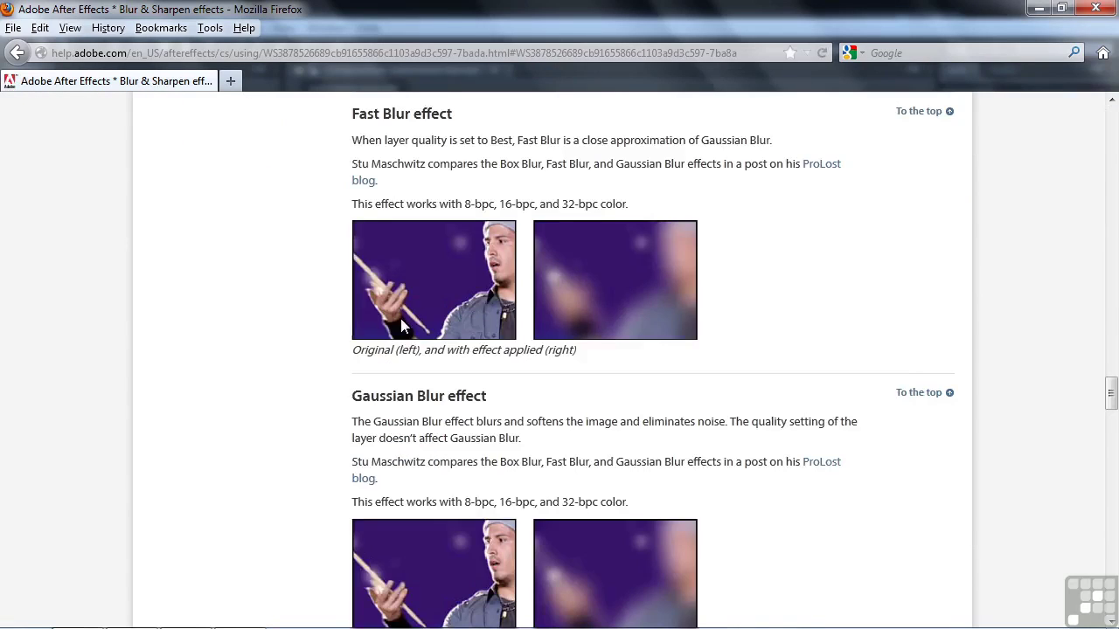
mouse_move(1110, 393)
left_mouse_down()
mouse_move(1113, 125)
mouse_move(1112, 385)
left_mouse_up()
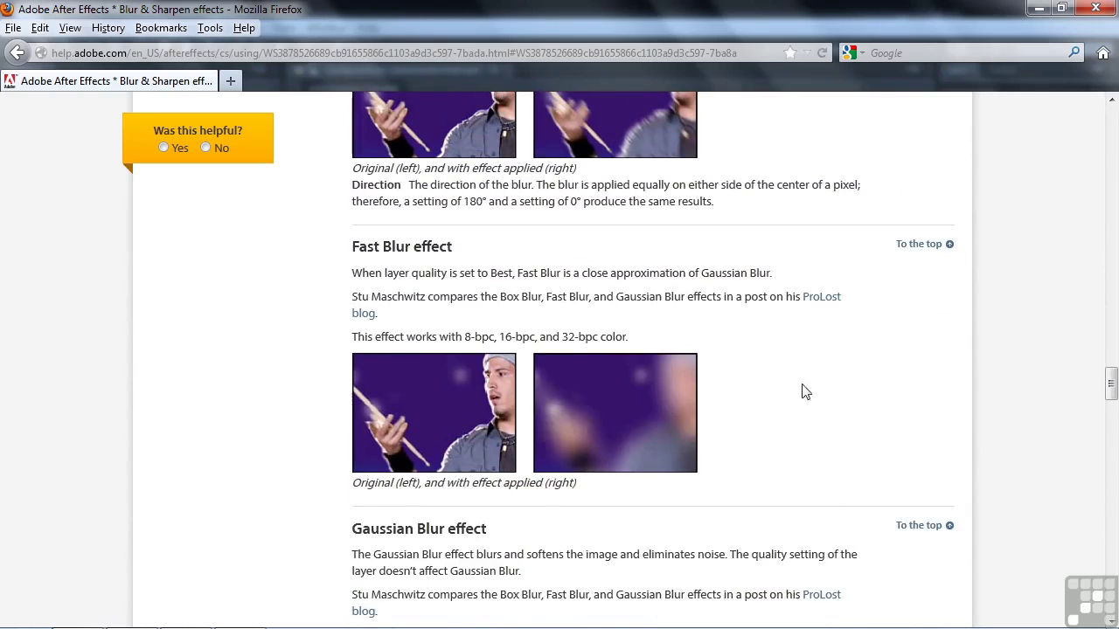
left_click_drag(1110, 382, 1115, 118)
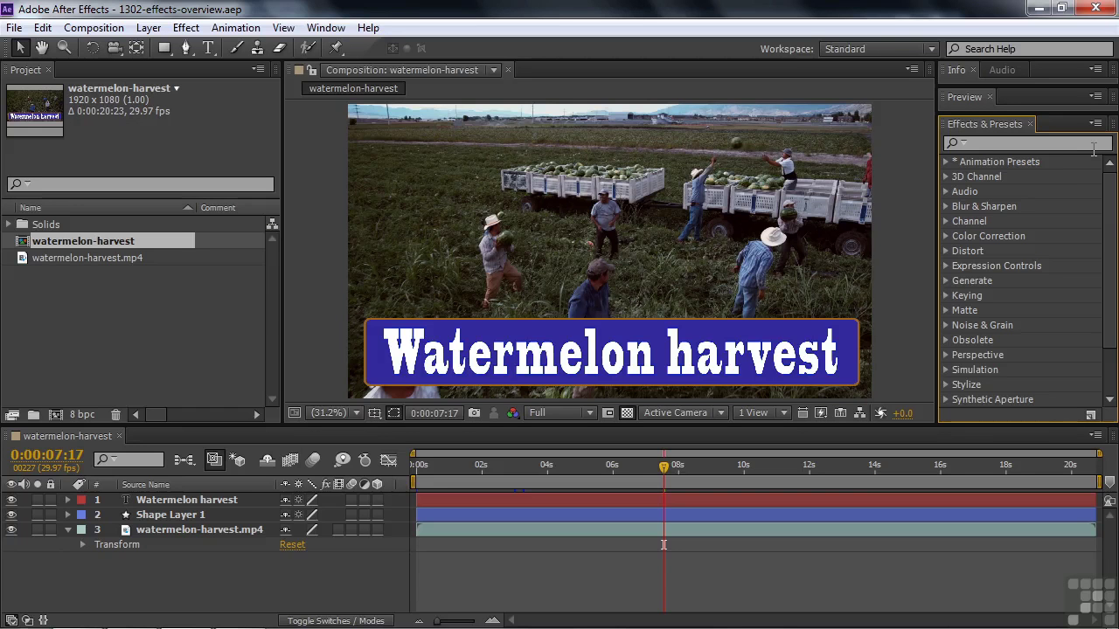
Try the Fast Blur effect on the watermelon-harvest.mp4 layer and delete it from the layer
left_click(944, 206)
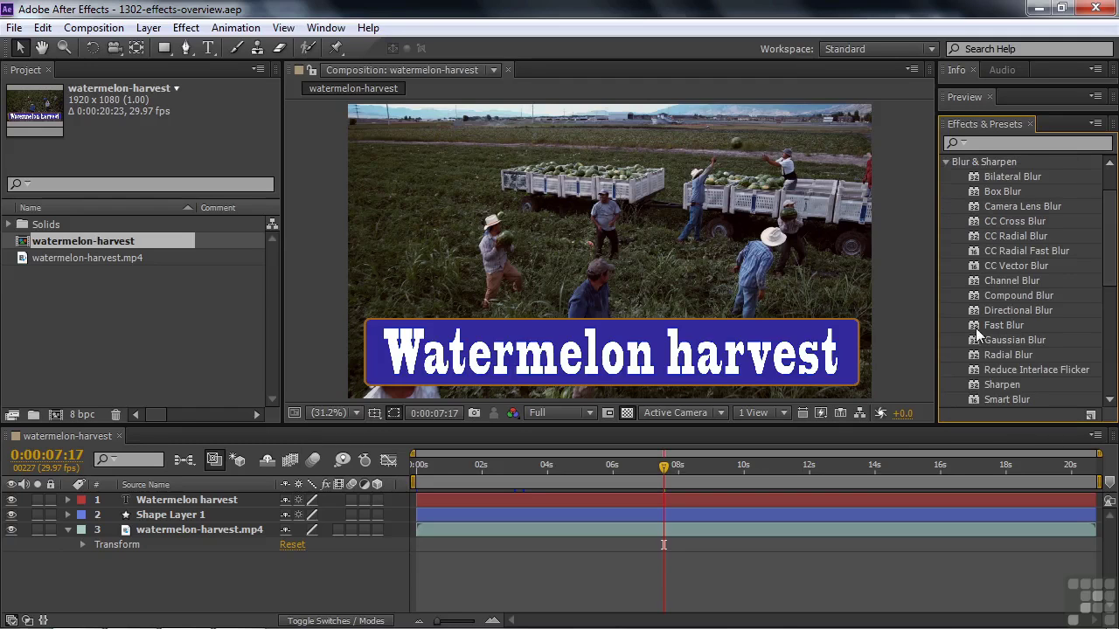
left_click_drag(974, 326, 539, 533)
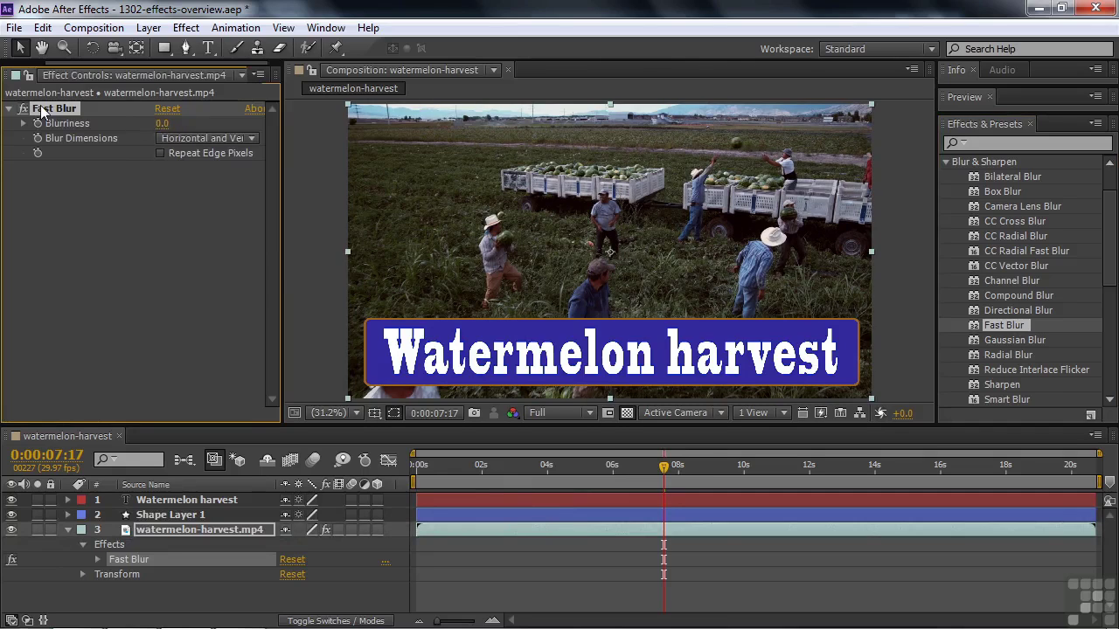
key("Delete")
Try Radial Blur on the watermelon-harvest.mp4 layer with its center at 1494.7,424.9 and amount 13, and delete the effect
left_click_drag(976, 356, 635, 268)
left_click_drag(104, 205, 74, 212)
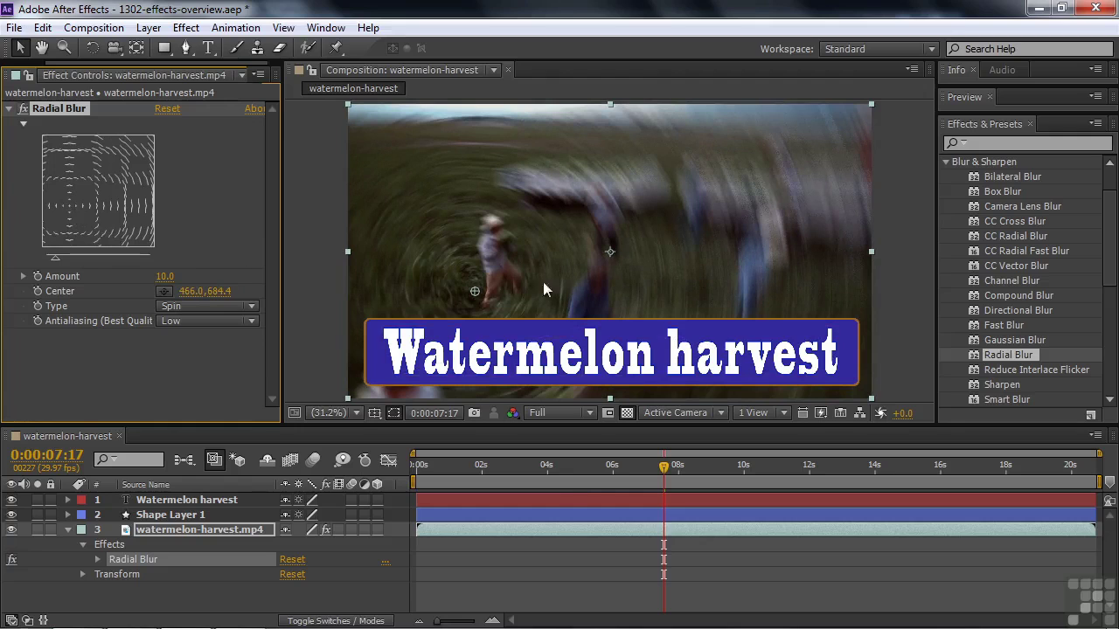
left_click_drag(477, 292, 754, 219)
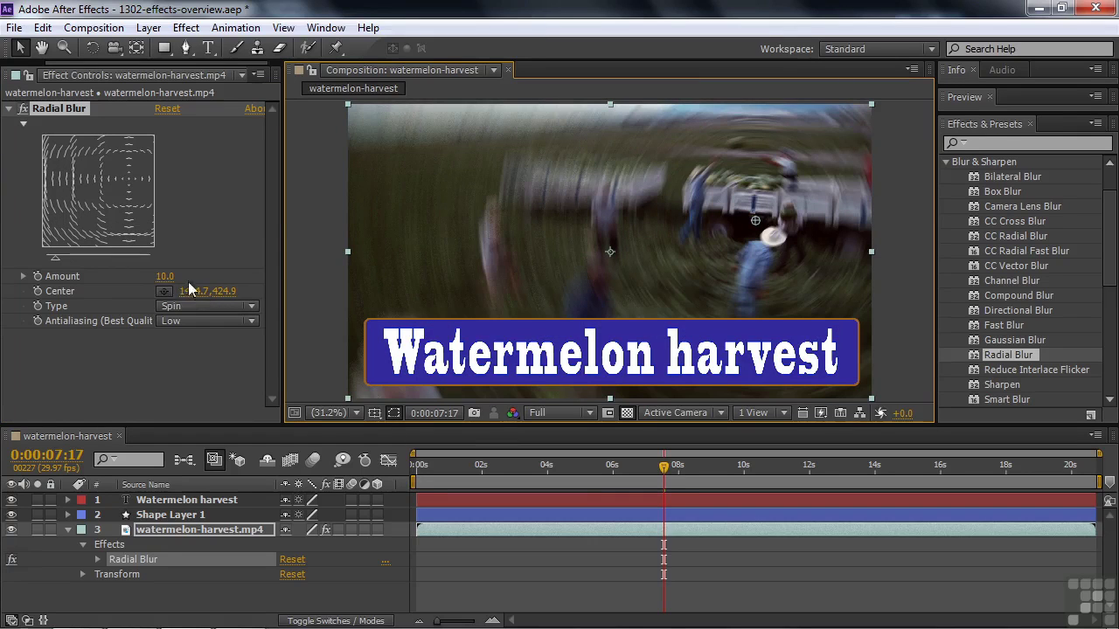
mouse_move(165, 278)
left_mouse_down()
mouse_move(180, 276)
mouse_move(169, 278)
left_mouse_up()
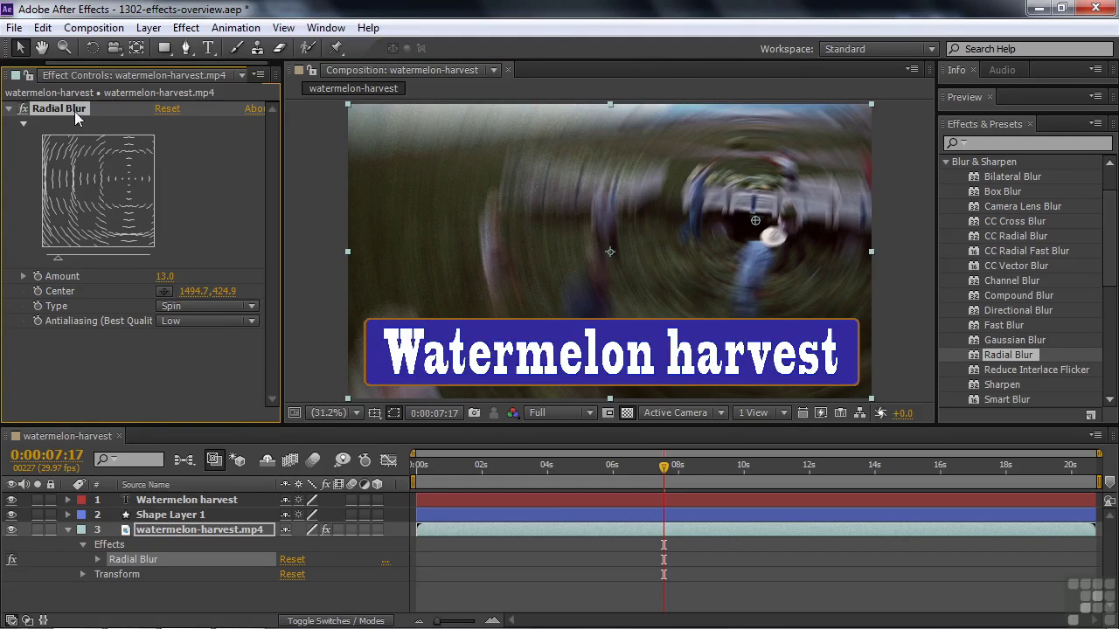
key("Delete")
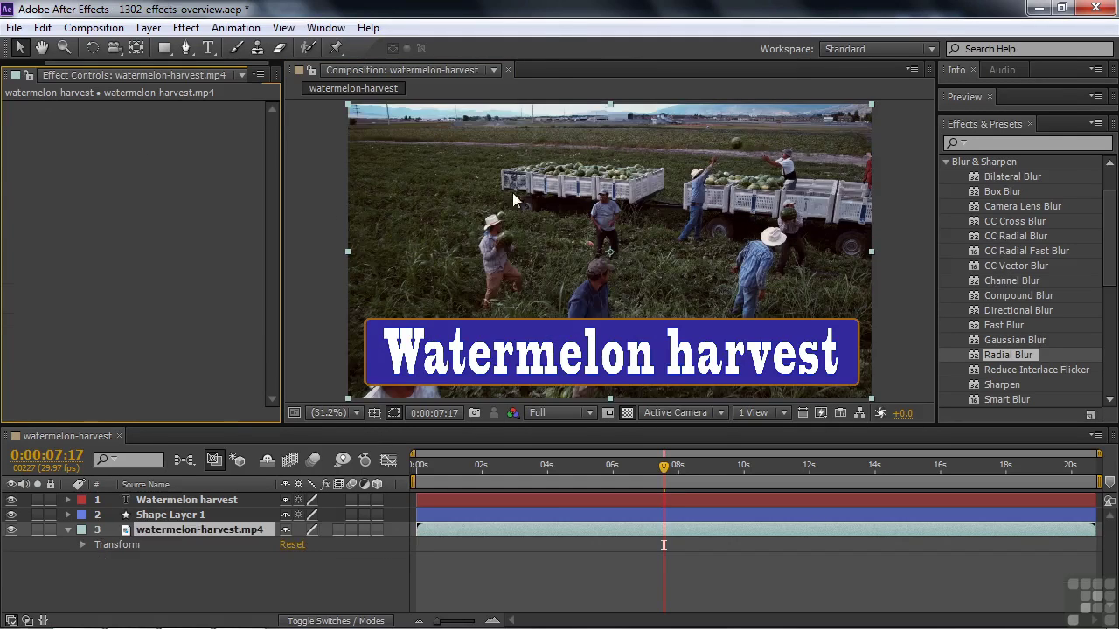
Try the Invert channel effect on the watermelon-harvest.mp4 layer, adjust its Blend With Original, and delete the effect
left_click(945, 162)
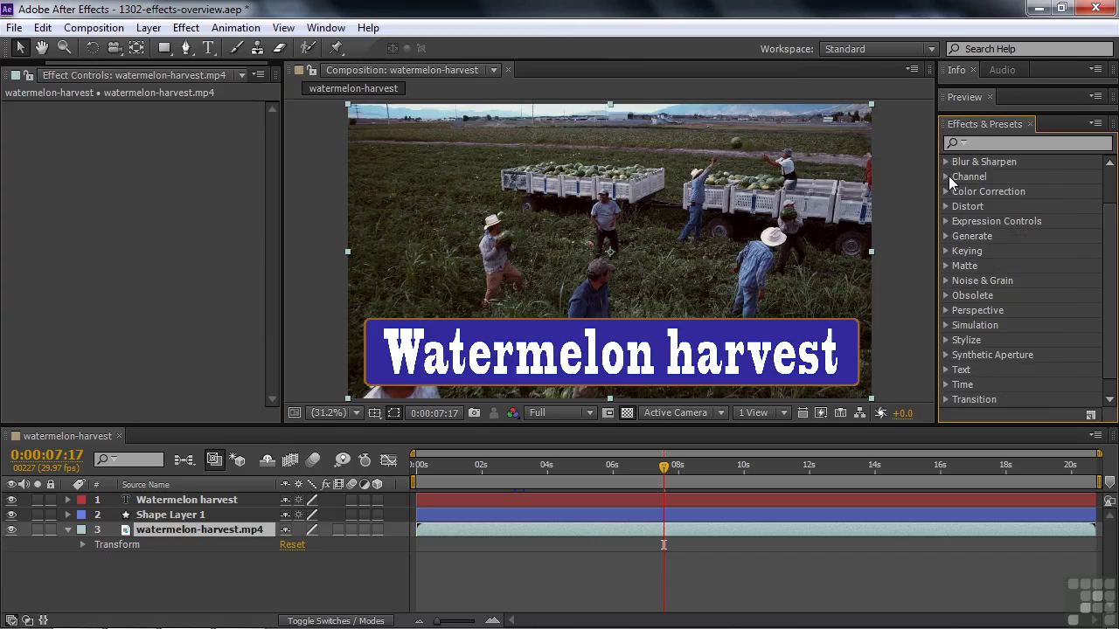
left_click(949, 176)
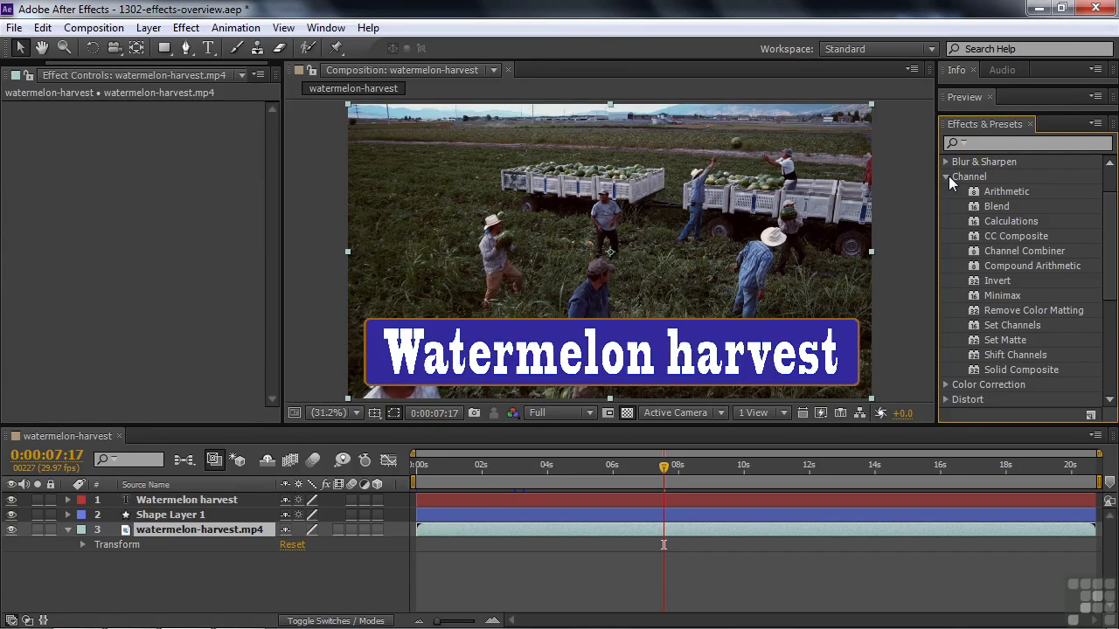
left_click(975, 281)
double_click(975, 280)
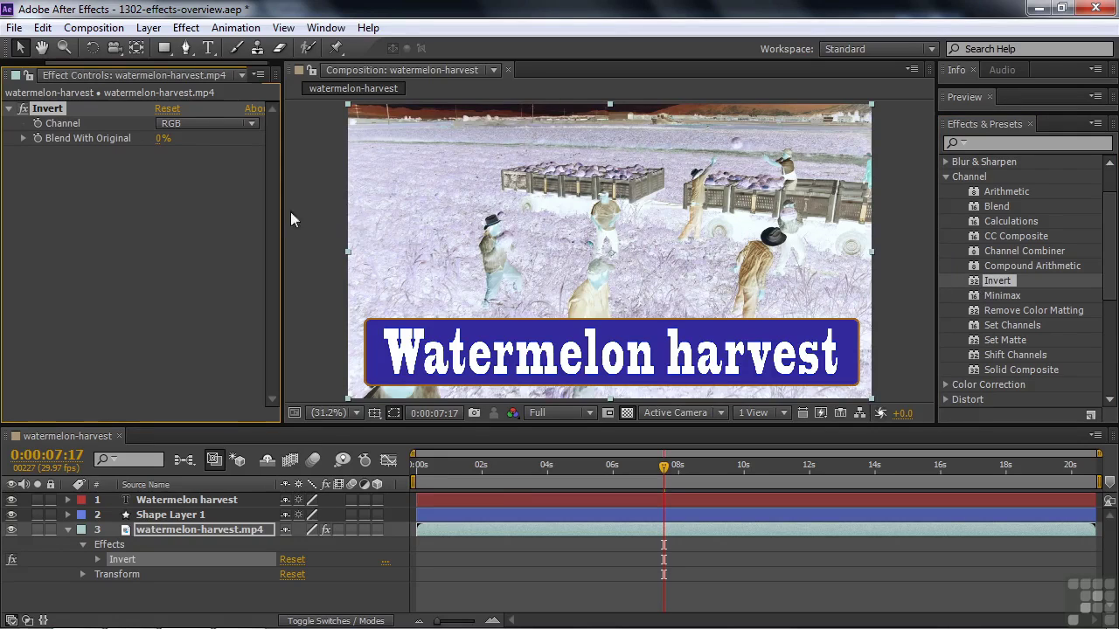
mouse_move(162, 139)
left_mouse_down()
mouse_move(186, 141)
mouse_move(152, 141)
left_mouse_up()
key("Delete")
left_click(944, 177)
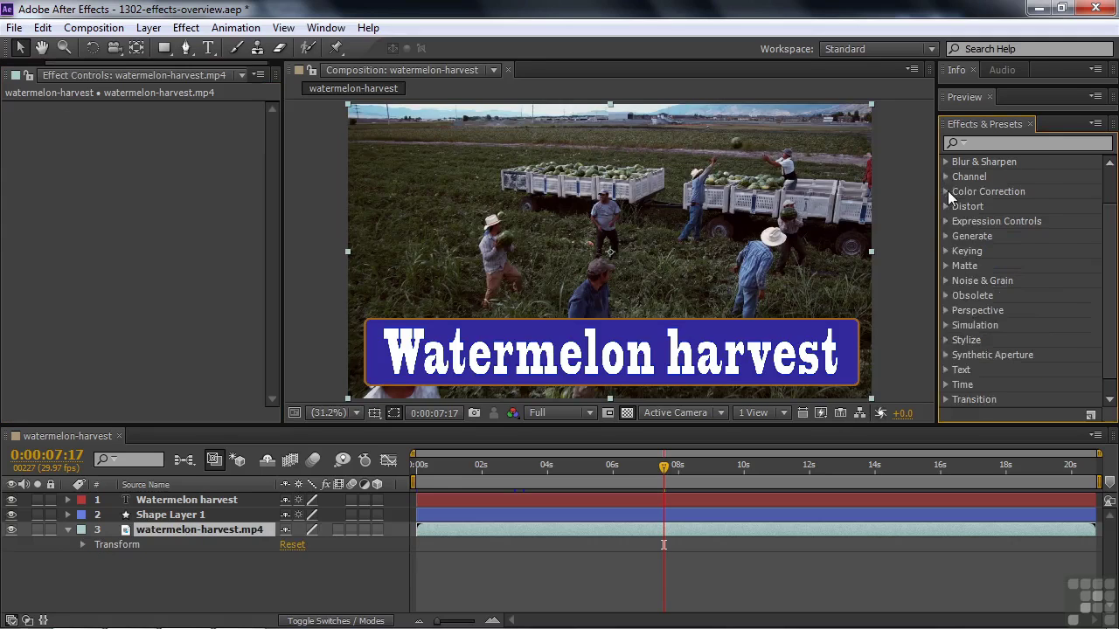
Apply the Change to Color color-correction effect to the watermelon-harvest.mp4 layer and sample a blue from the footage as its From color
left_click(946, 190)
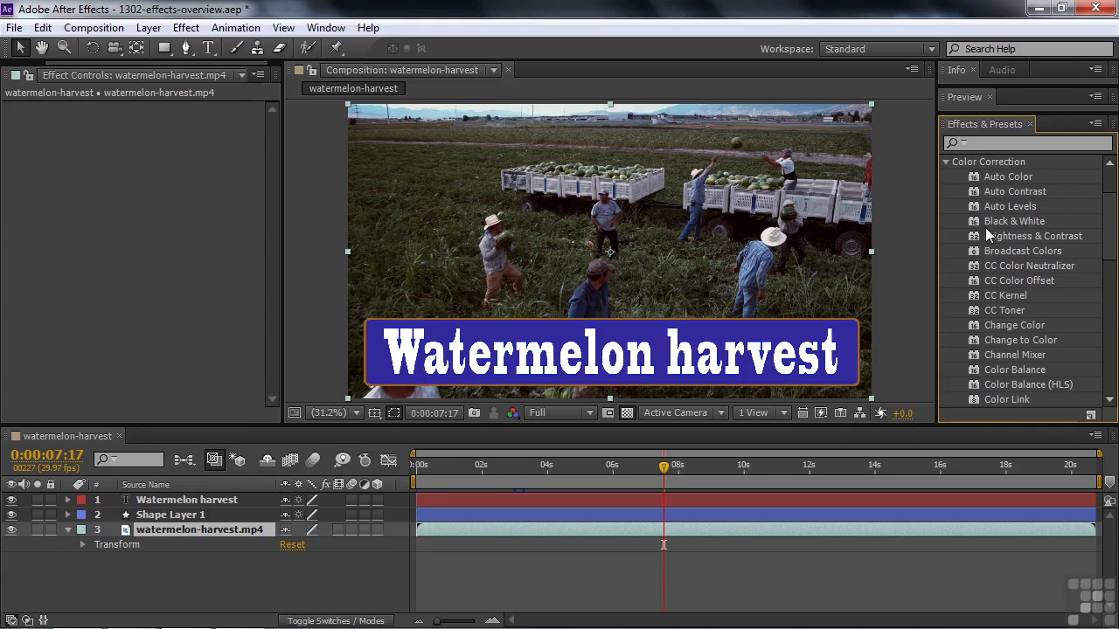
left_click_drag(1110, 225, 1115, 363)
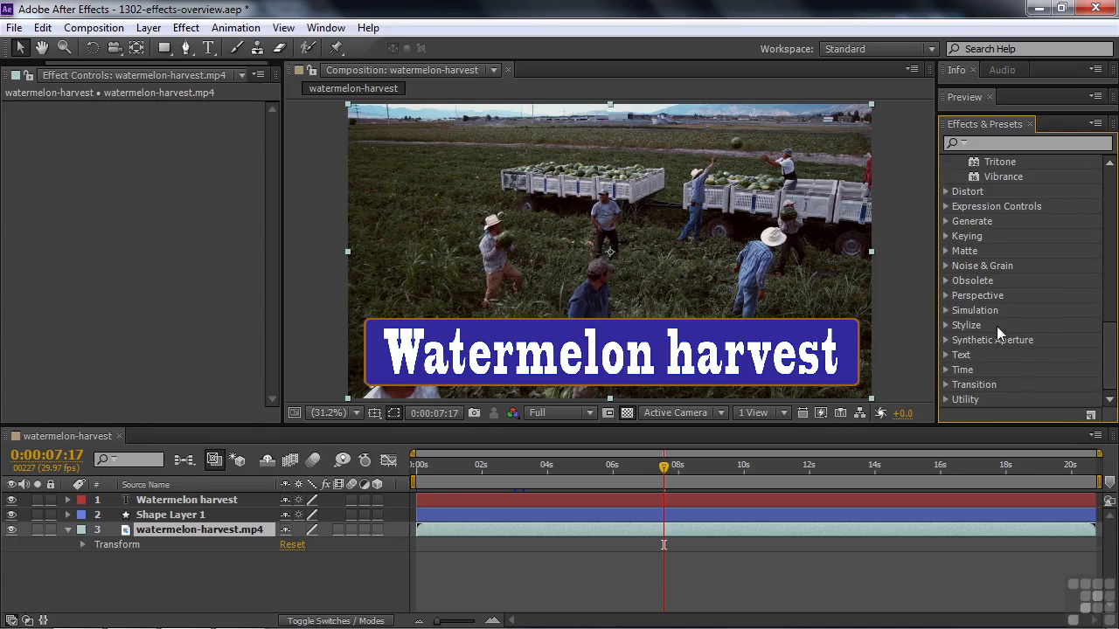
left_click(946, 340)
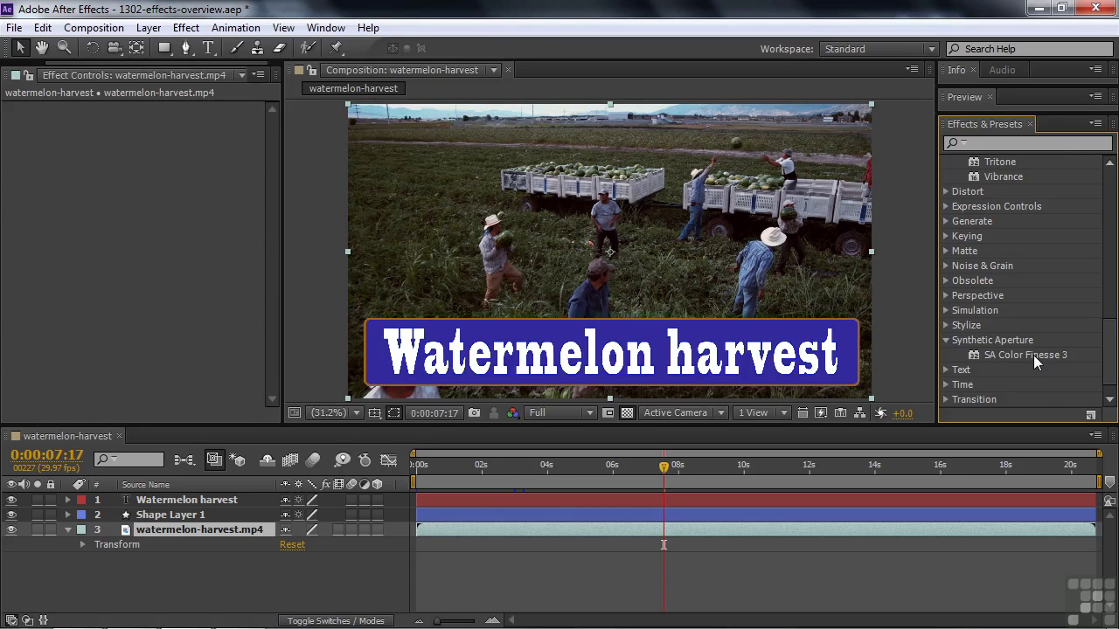
left_click_drag(1108, 350, 1114, 280)
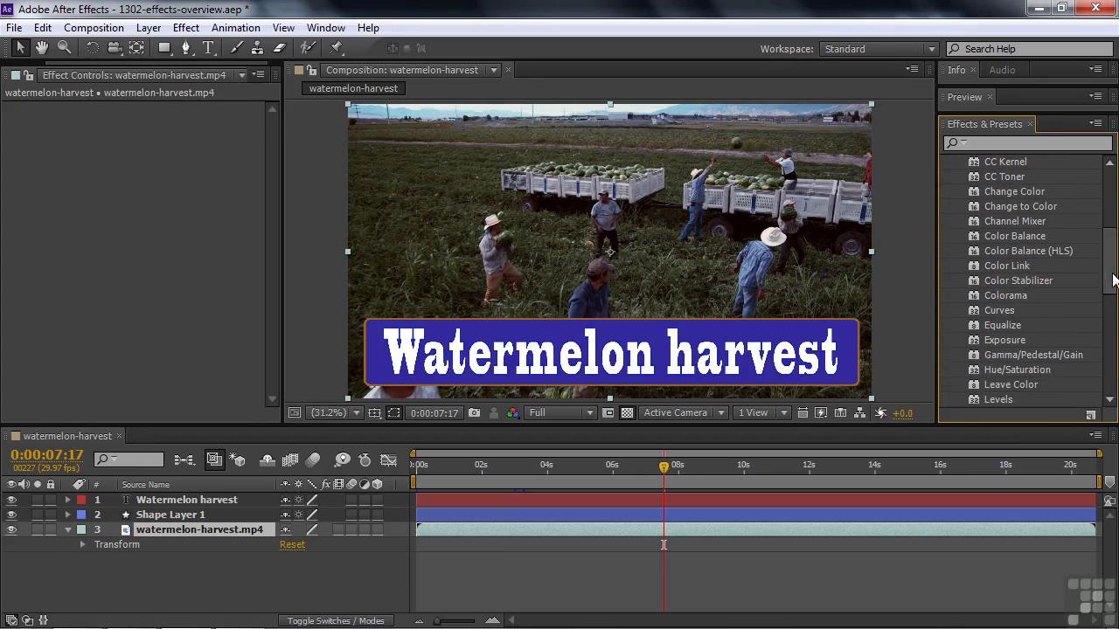
double_click(975, 206)
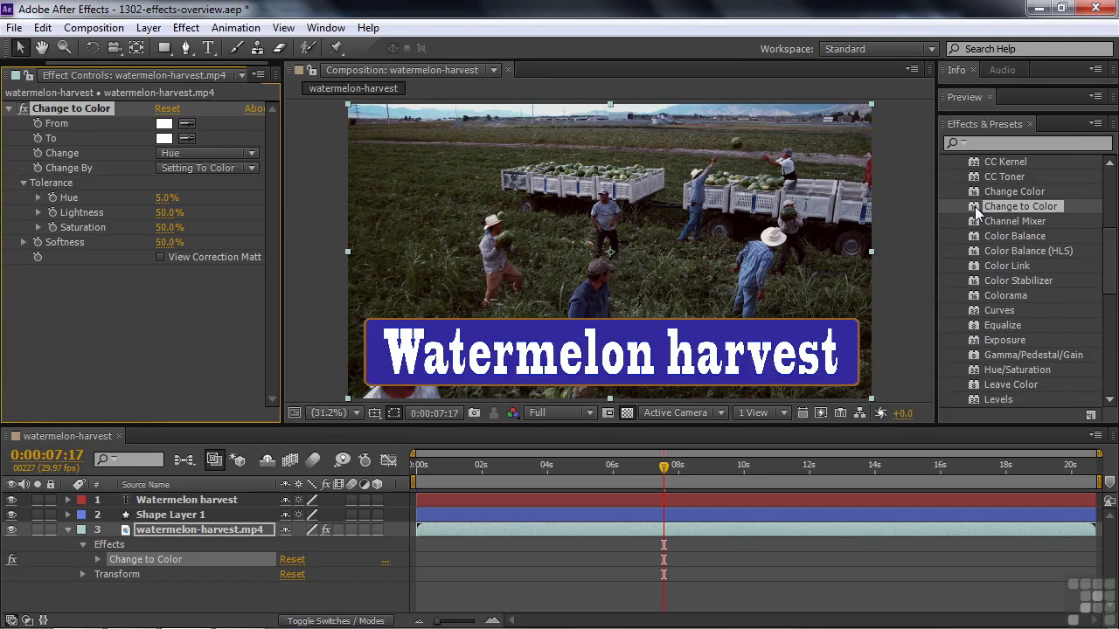
left_click(187, 122)
left_click(784, 357)
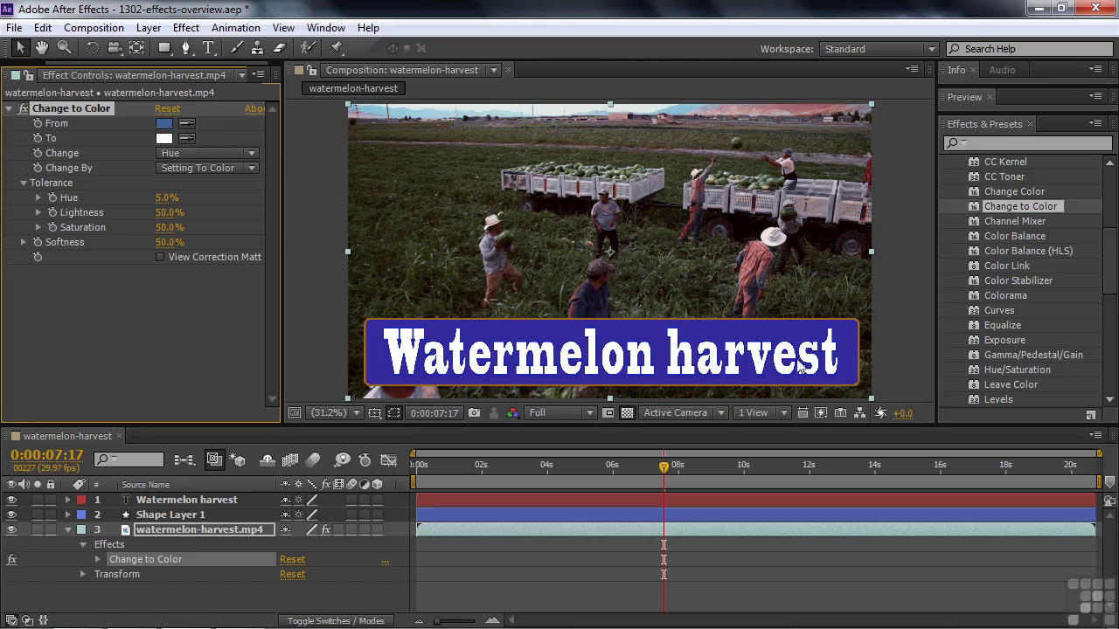
Add the Hue/Saturation effect to the watermelon-harvest.mp4 footage and set its Master Hue to 80°
left_click(980, 368)
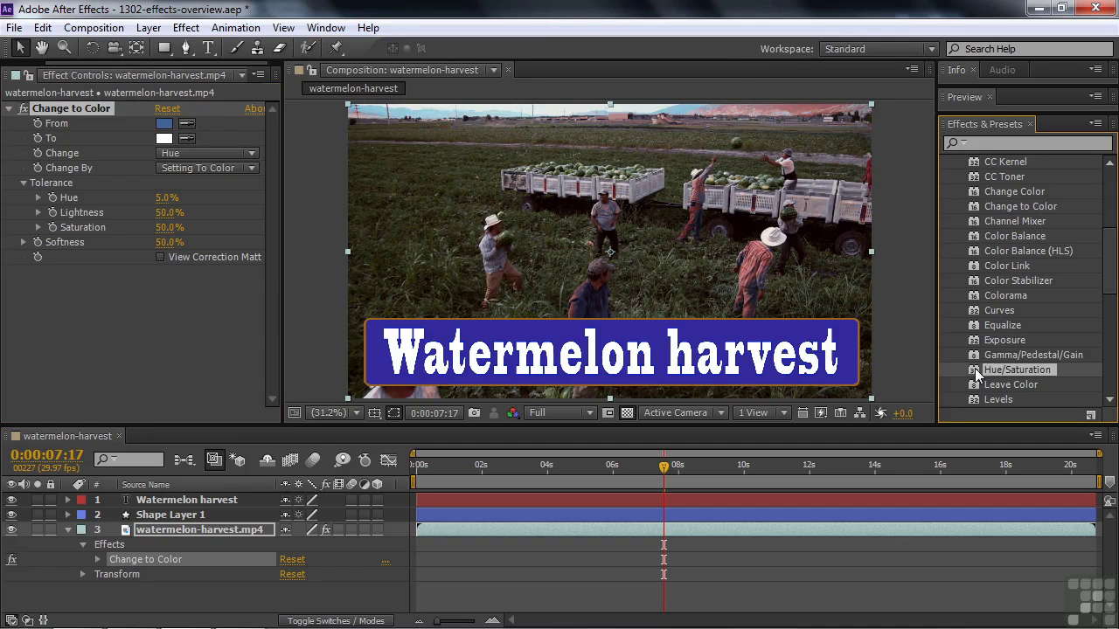
left_click_drag(974, 368, 652, 272)
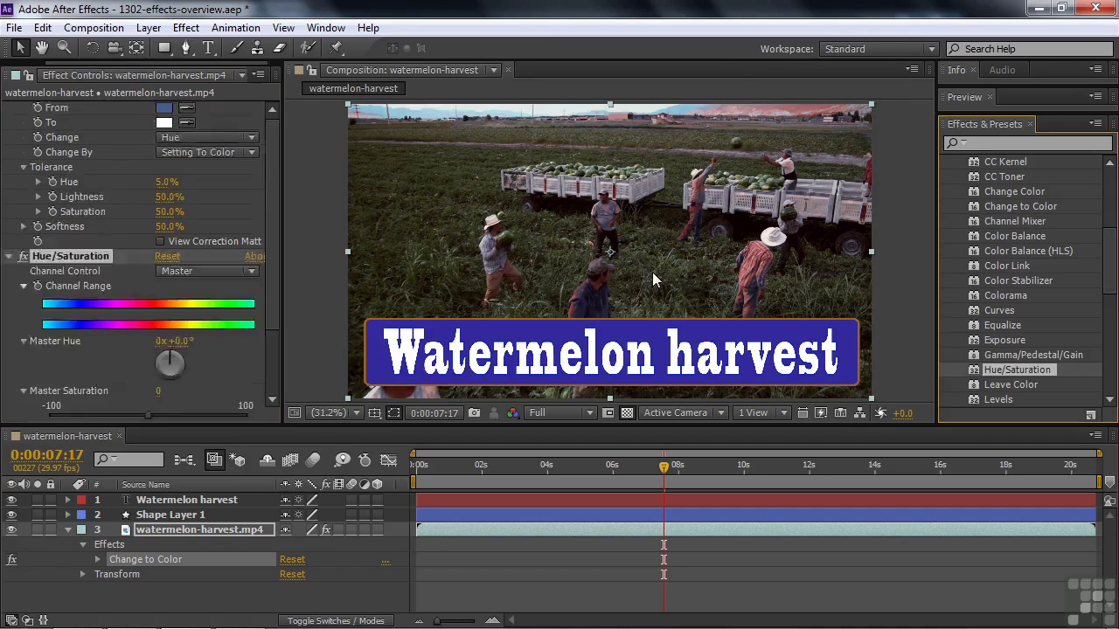
left_click_drag(164, 242, 275, 122)
Delete the Change to Color and Hue/Saturation effects from the watermelon-harvest.mp4 layer
left_click(74, 108)
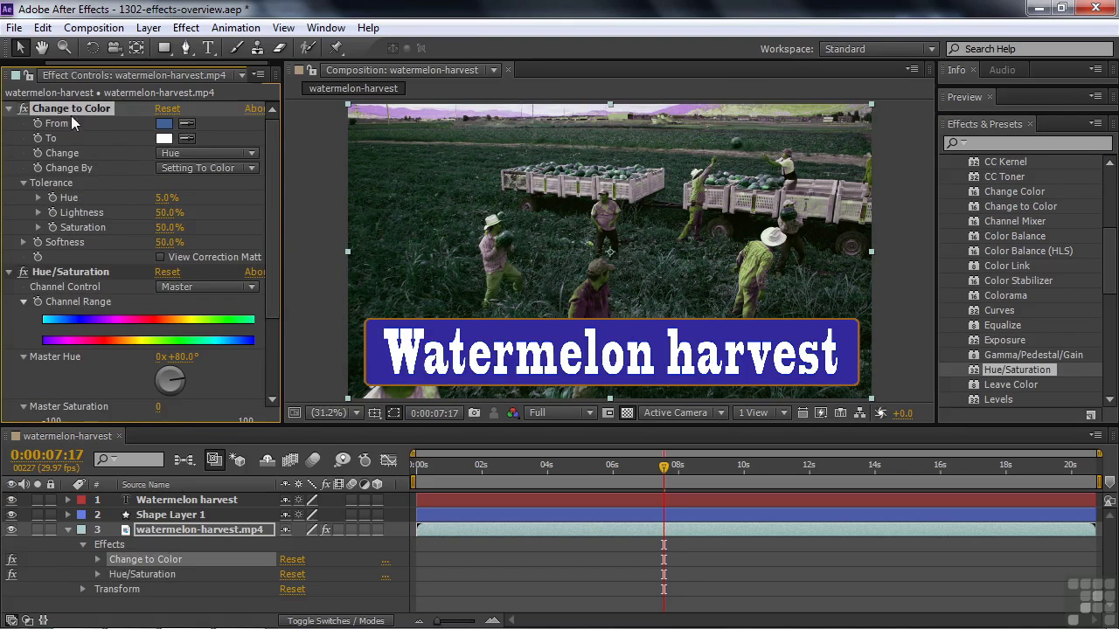
key("Delete")
left_click(63, 111)
key("Delete")
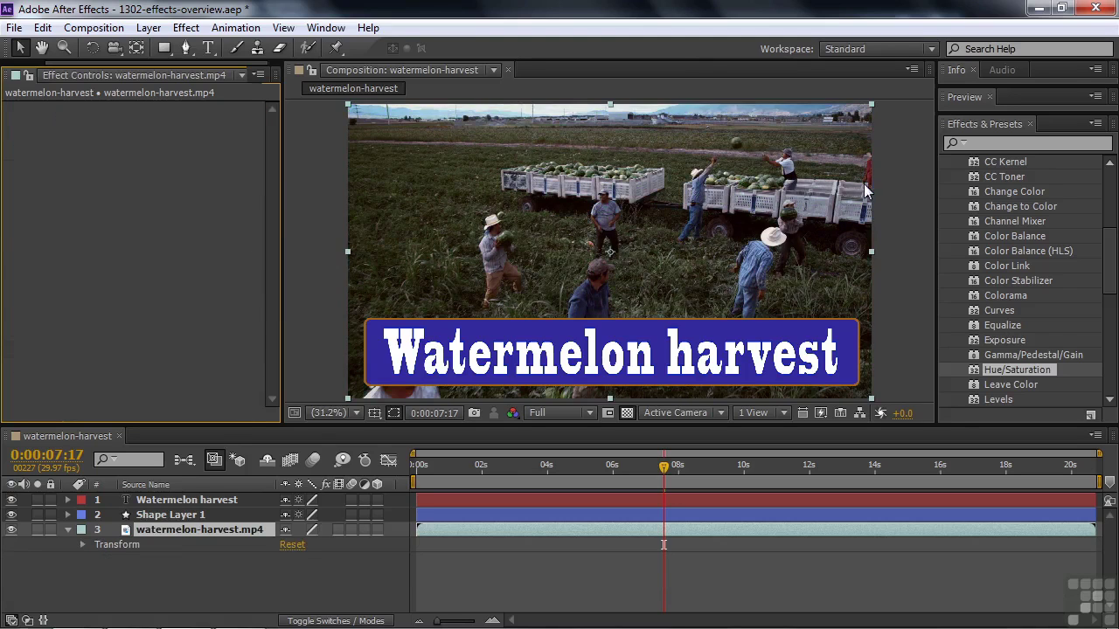
left_click_drag(1109, 262, 1108, 205)
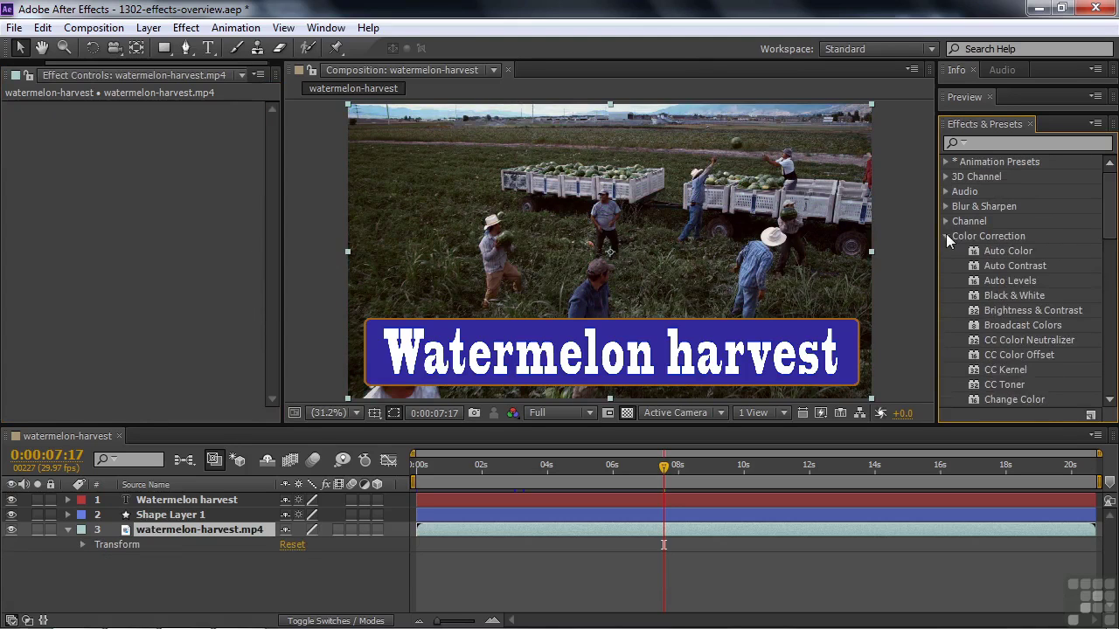
Try the Turbulent Displace distort effect on the watermelon-harvest.mp4 layer and delete it
left_click(944, 236)
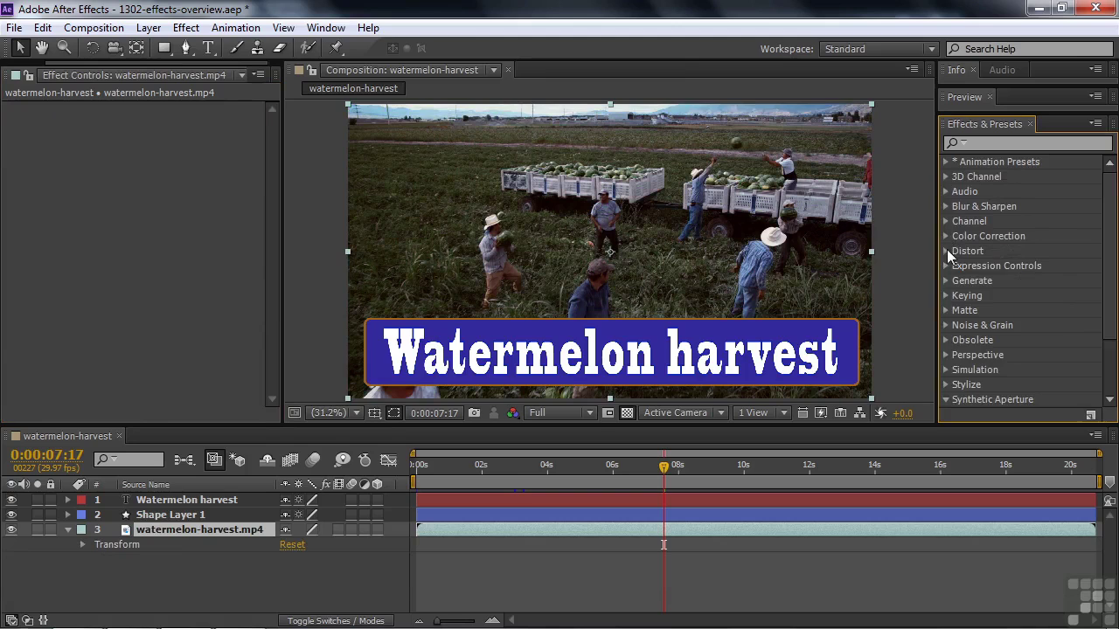
left_click(946, 250)
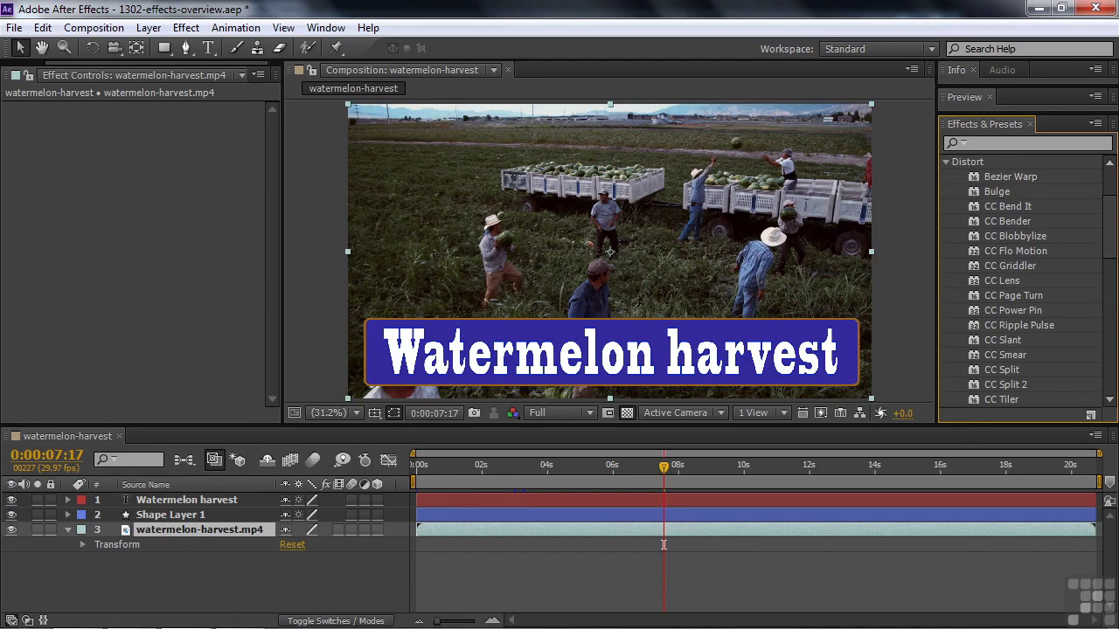
left_click_drag(1109, 236, 1115, 317)
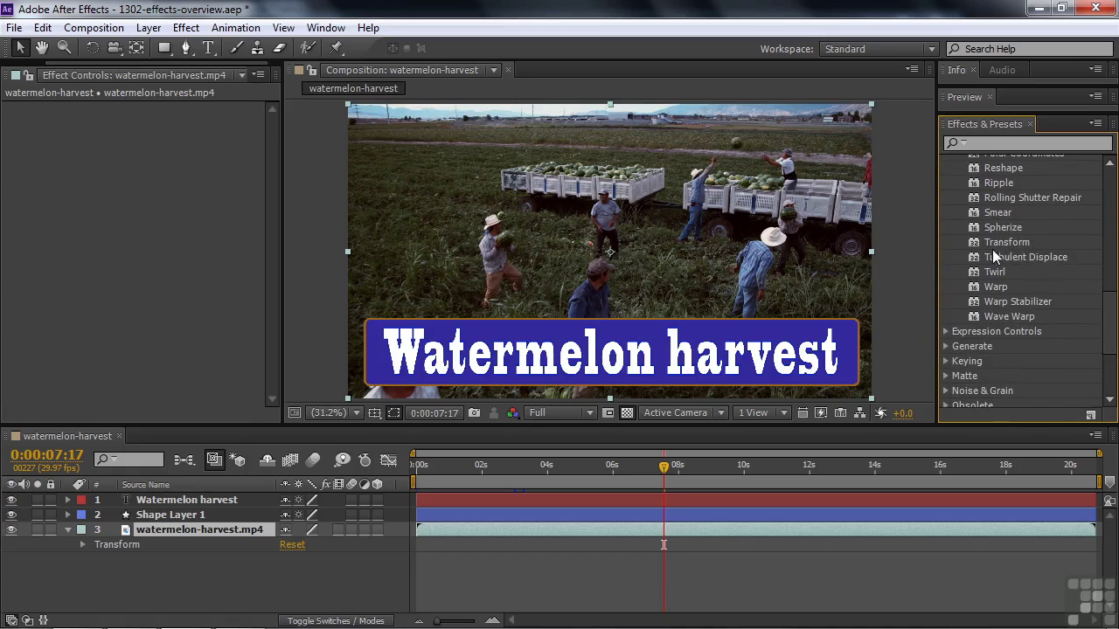
left_click_drag(976, 260, 635, 254)
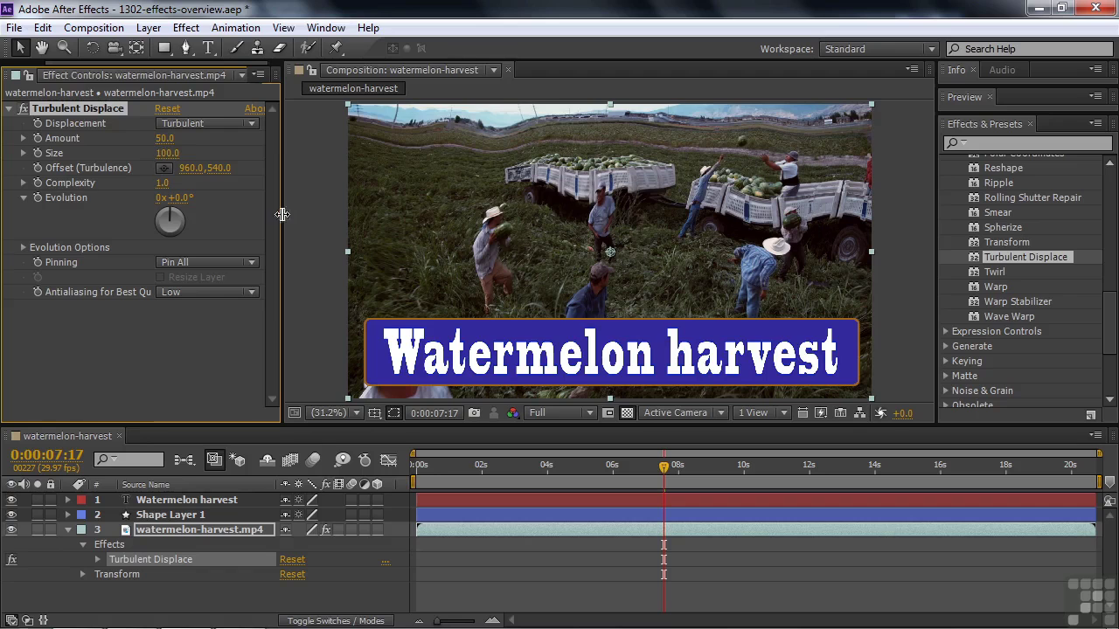
key("Delete")
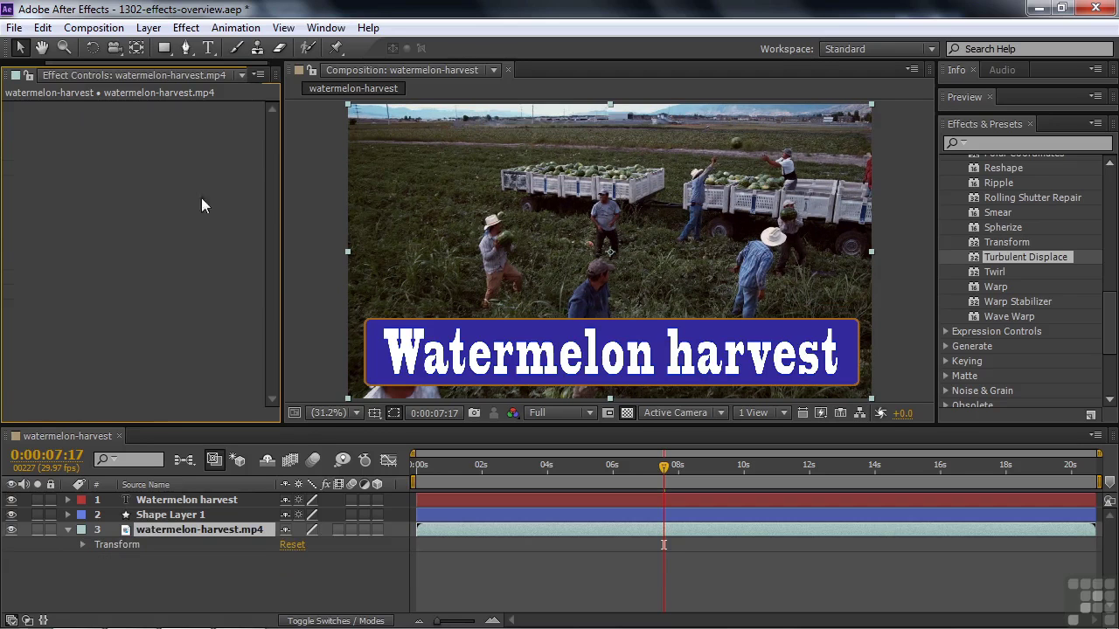
Look through the effects in the Expression Controls category
left_click_drag(1110, 333, 1109, 210)
left_click(945, 231)
left_click(945, 246)
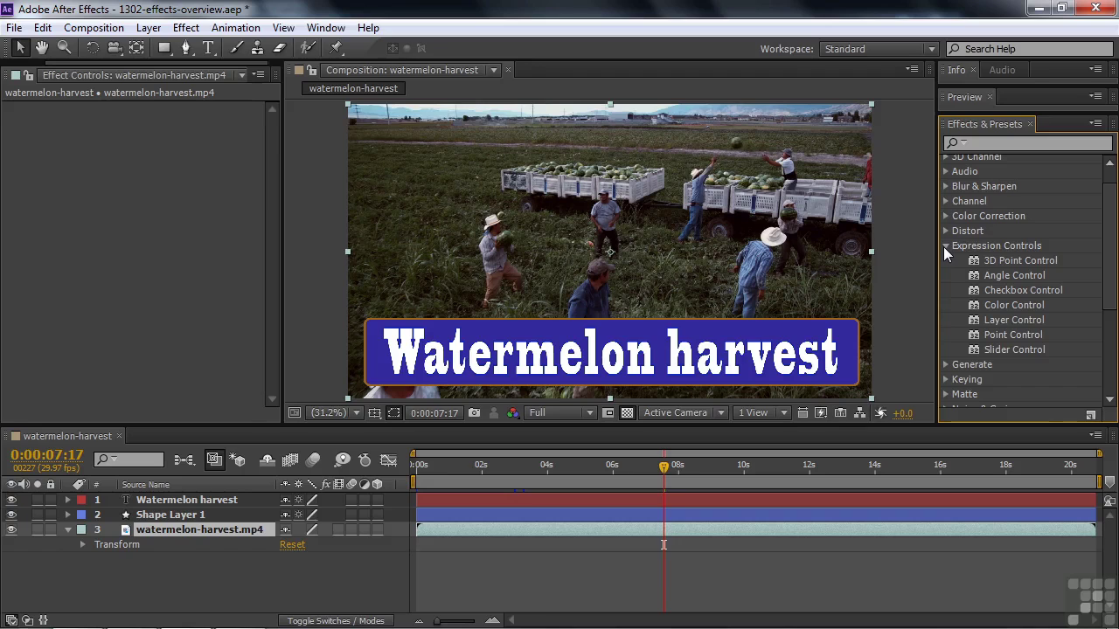
left_click(945, 246)
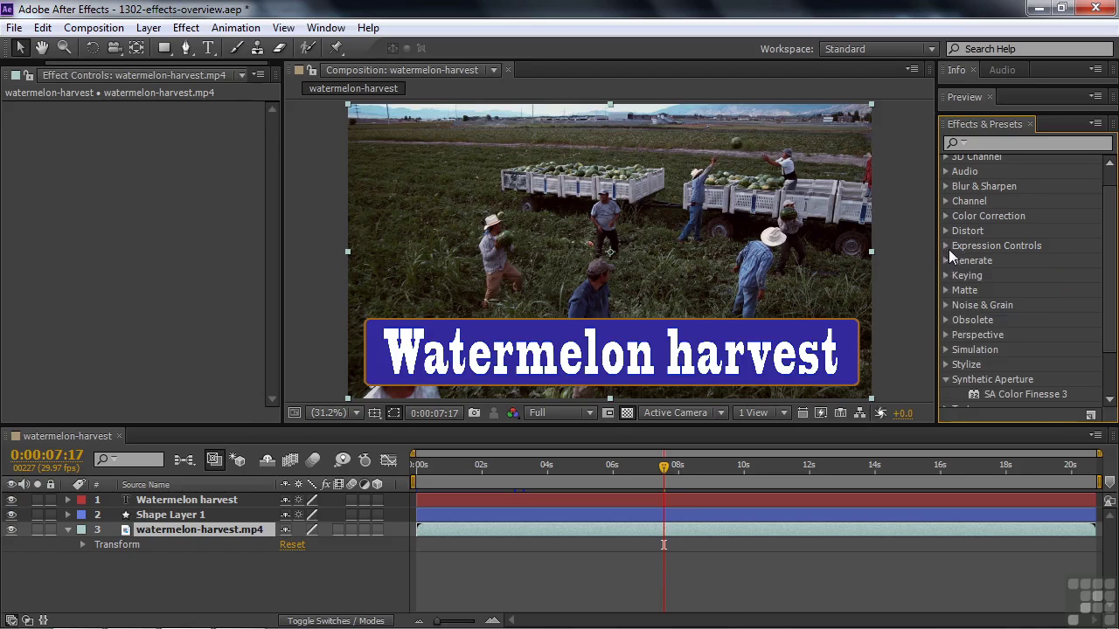
Try the Cell Pattern generate effect on the watermelon-harvest.mp4 layer and delete it
left_click(946, 260)
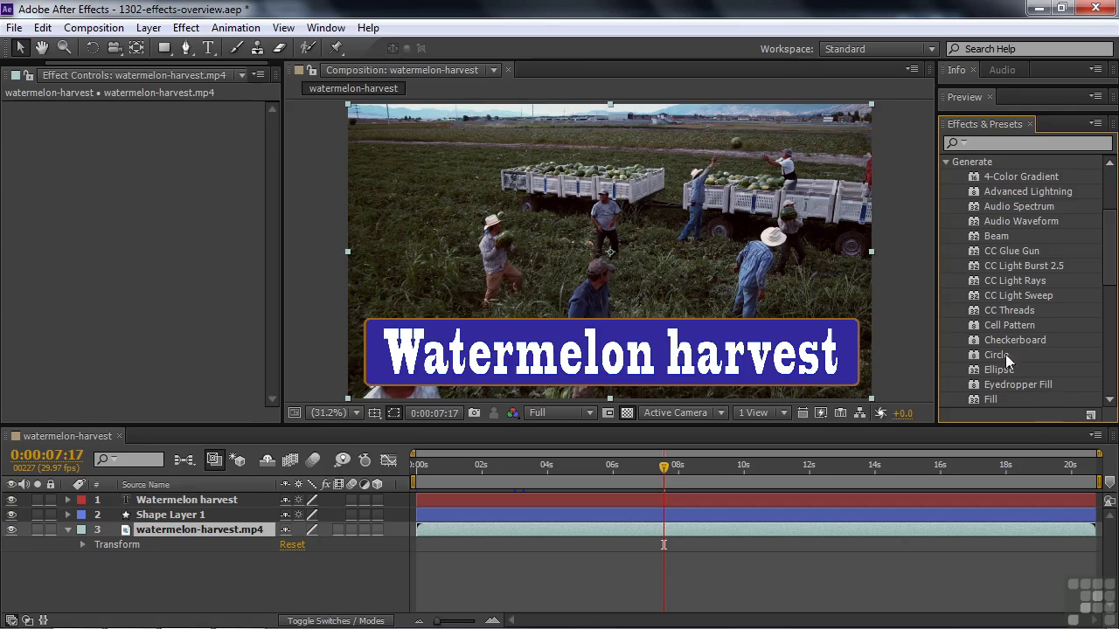
double_click(974, 324)
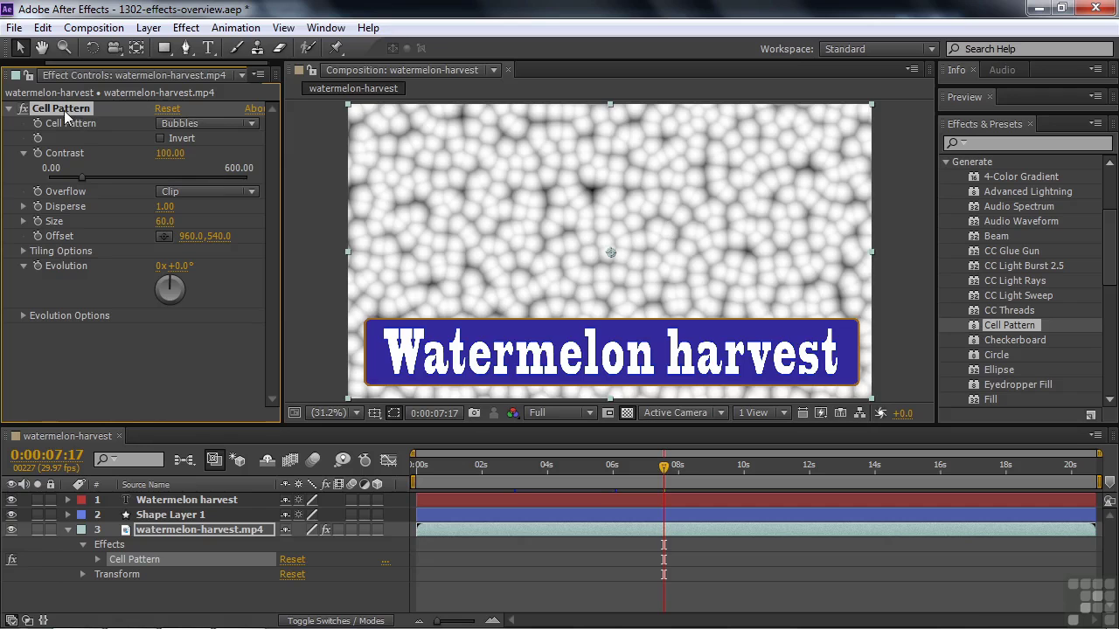
key("Delete")
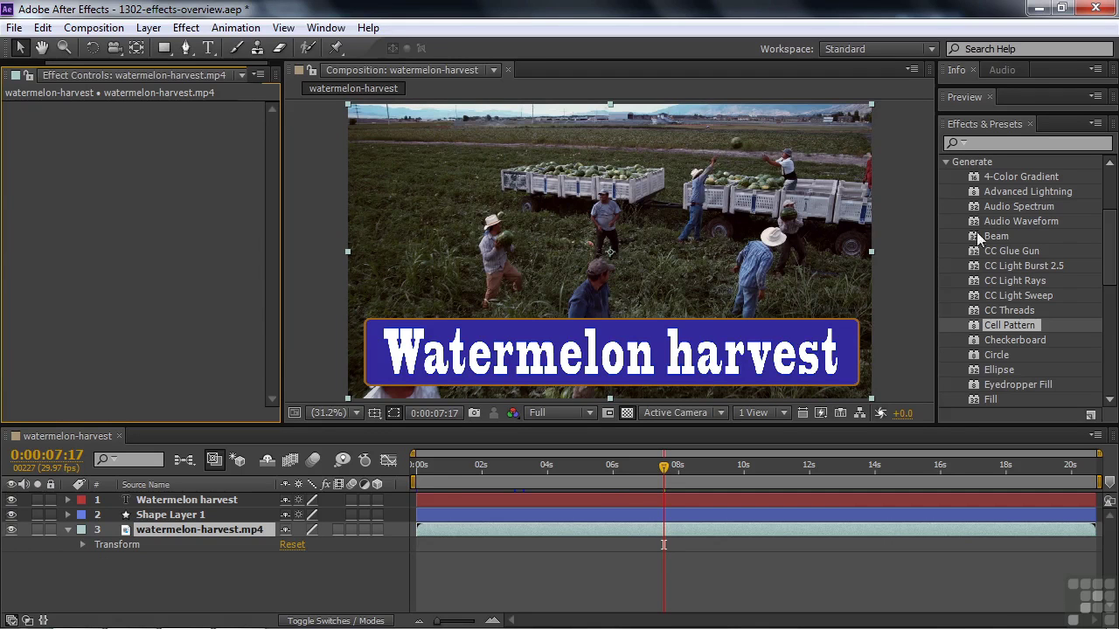
Try the 4-Color Gradient effect on the watermelon-harvest.mp4 layer with 63% opacity and Normal blending mode, and delete the effect
left_click_drag(972, 183, 645, 325)
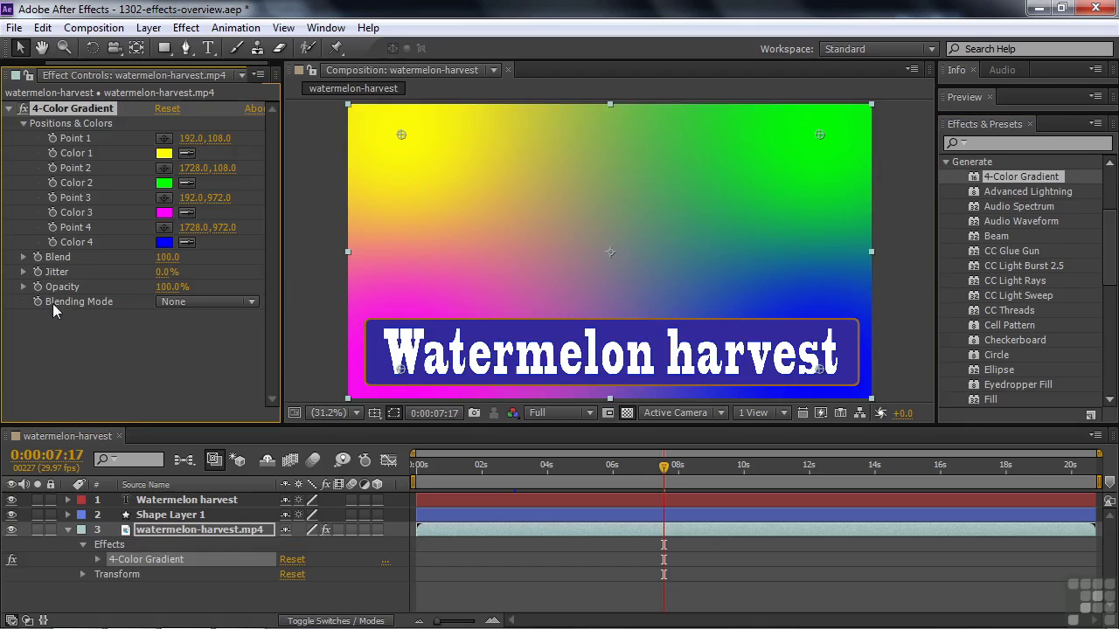
mouse_move(159, 286)
left_mouse_down()
mouse_move(124, 294)
mouse_move(157, 290)
mouse_move(139, 295)
left_mouse_up()
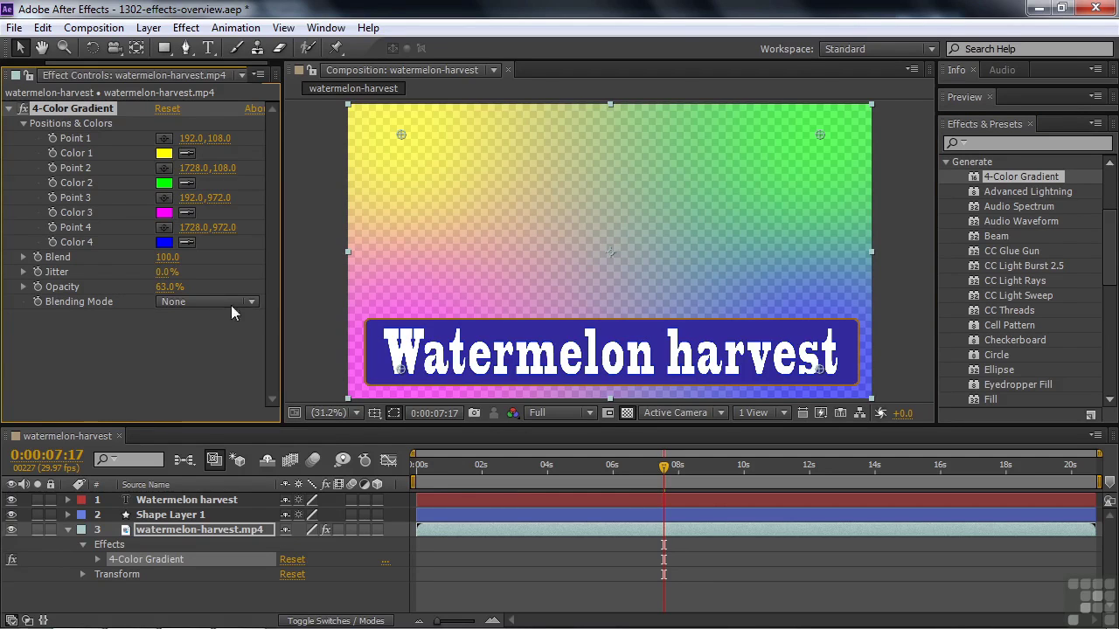
left_click(251, 307)
left_click(280, 280)
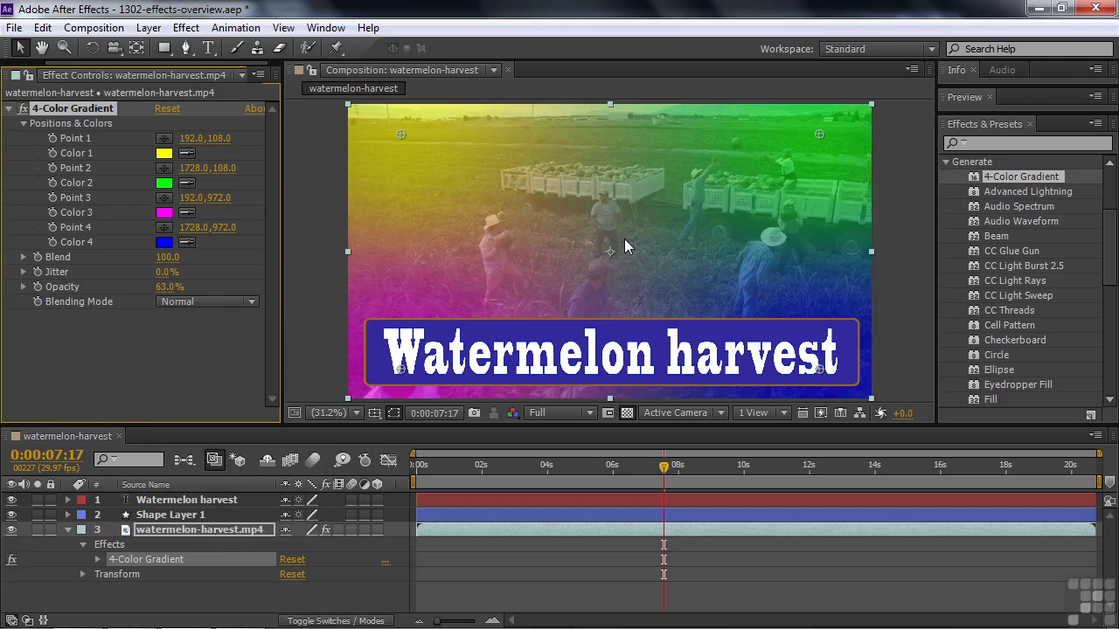
left_click(39, 108)
key("Delete")
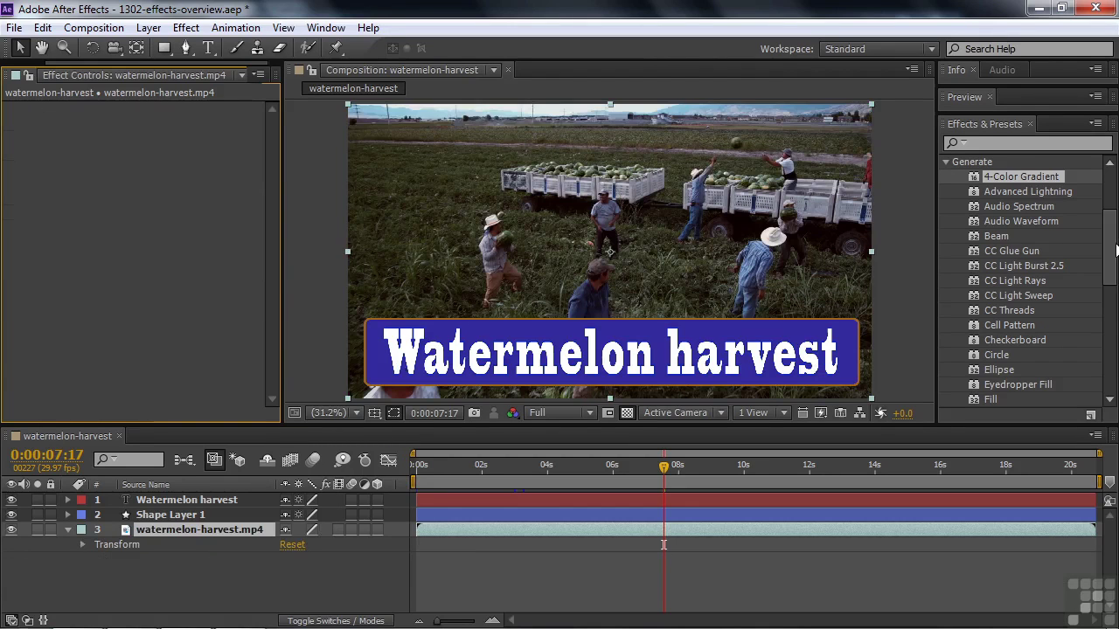
scroll(1116, 251, "up", 3)
left_click(944, 268)
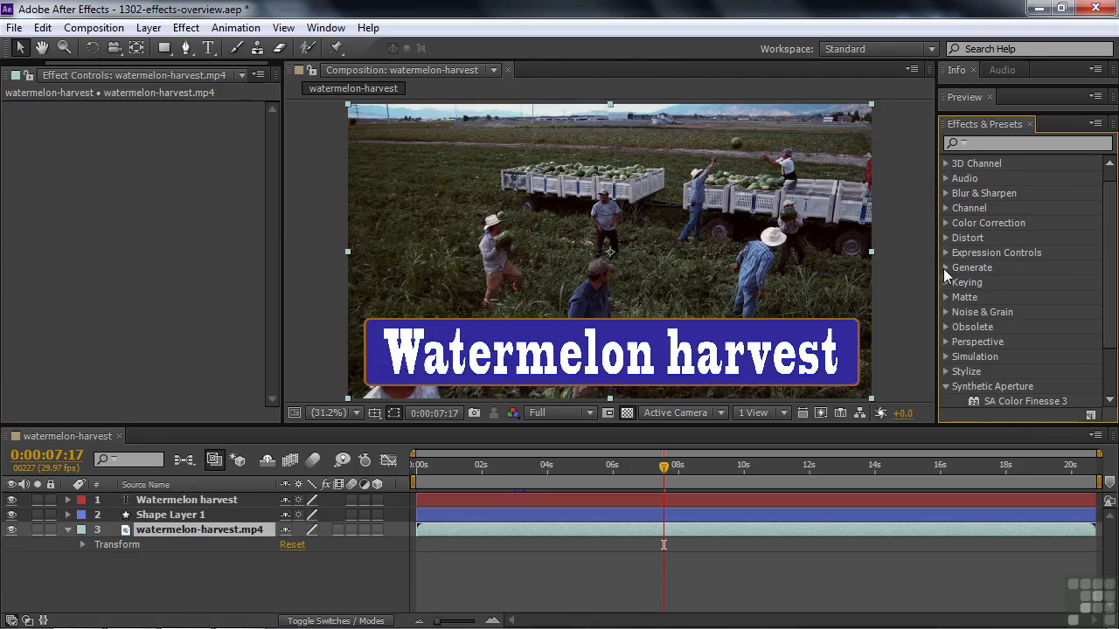
Try Keylight (1.2) on the watermelon-harvest.mp4 layer, sampling a dark green from the field as Screen Colour, and delete the effect
left_click(945, 282)
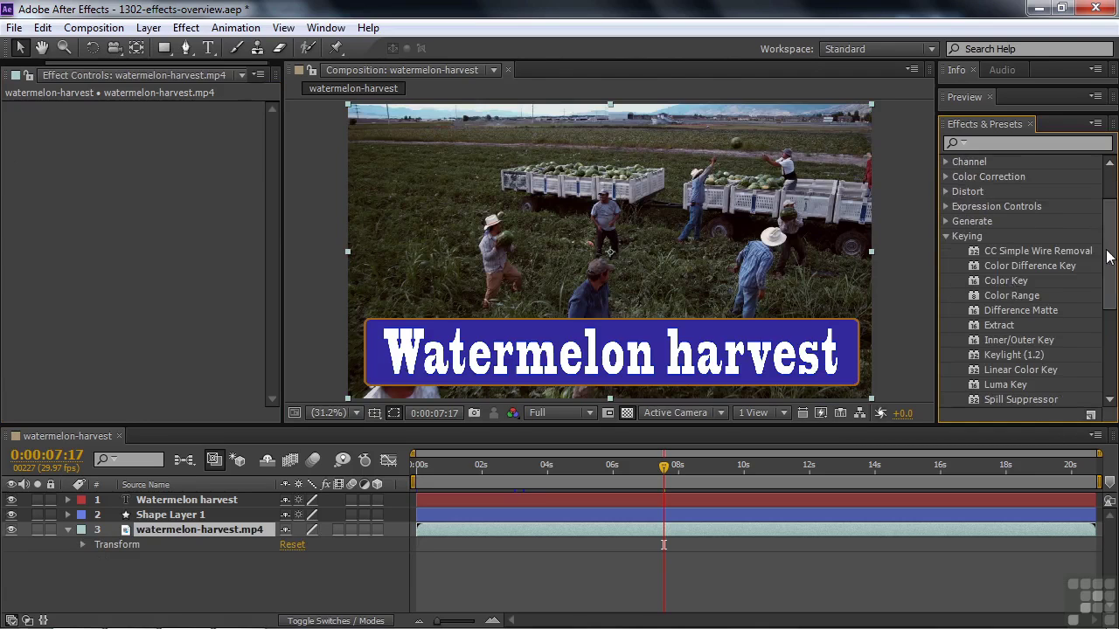
scroll(1110, 281, "down", 2)
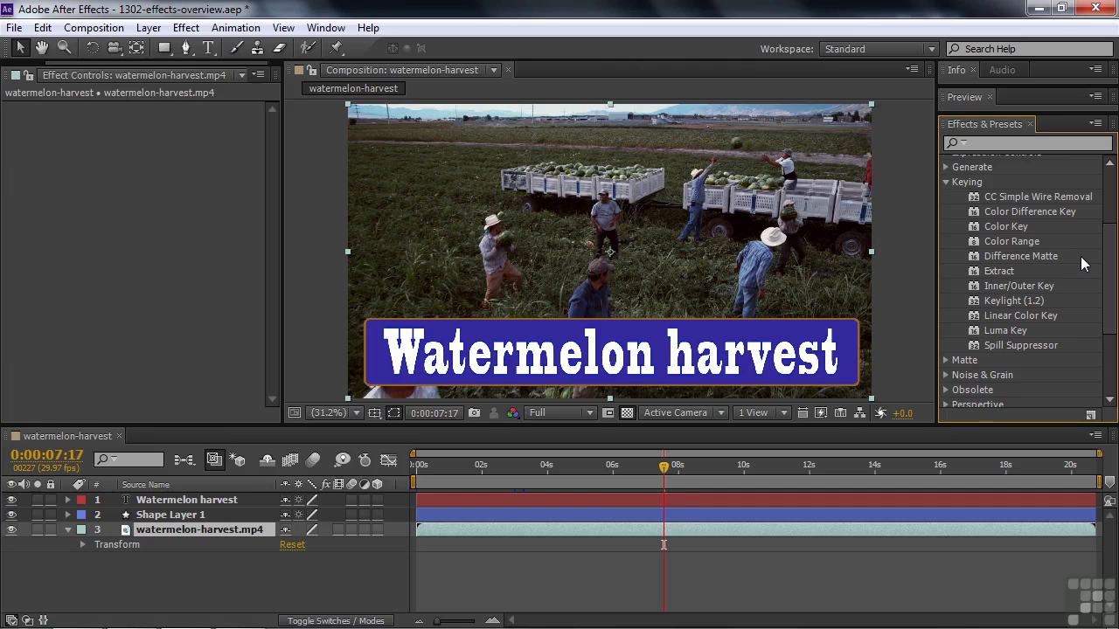
double_click(974, 301)
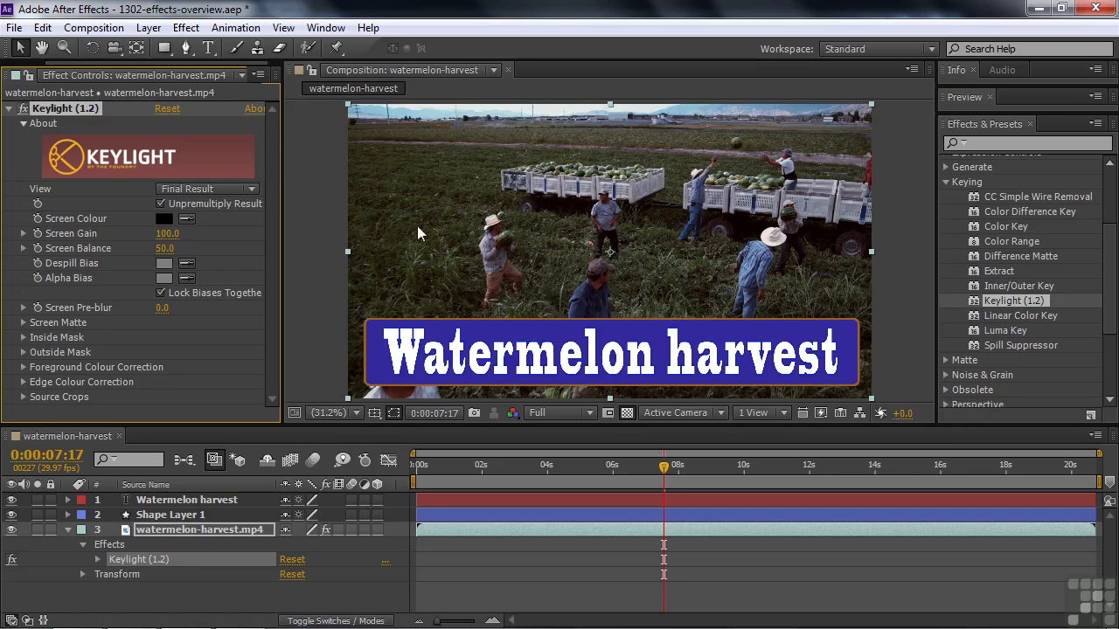
left_click(187, 218)
left_click(446, 249)
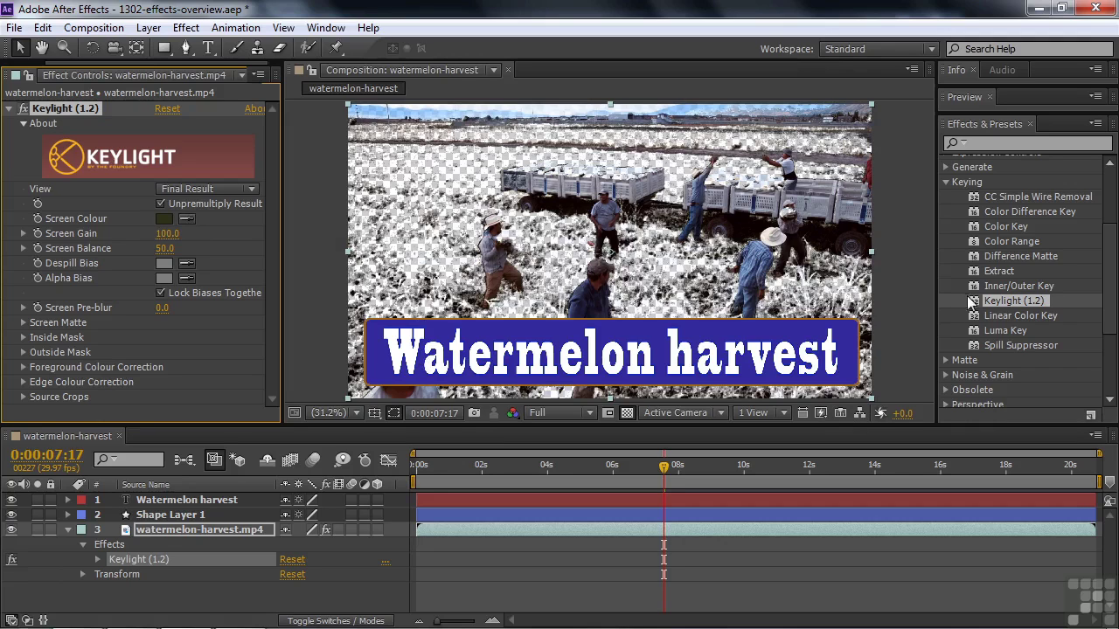
left_click(68, 108)
key("Delete")
left_click(966, 182)
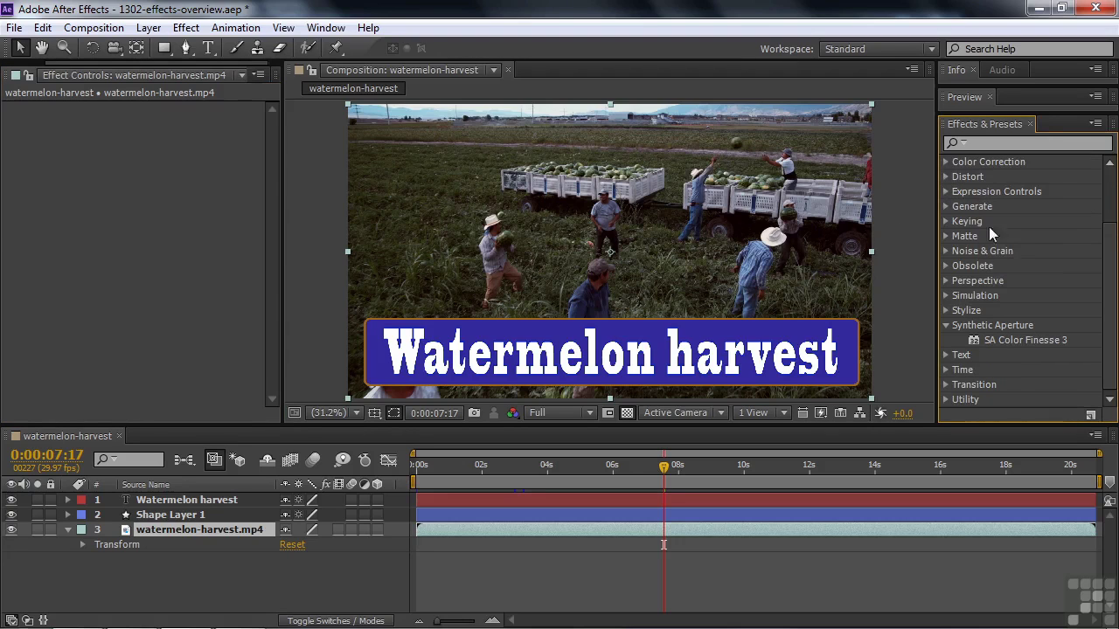
Try the Fractal Noise effect on the watermelon-harvest.mp4 layer, adjusting its Evolution to 16° and its Opacity, and delete the effect
left_click(945, 251)
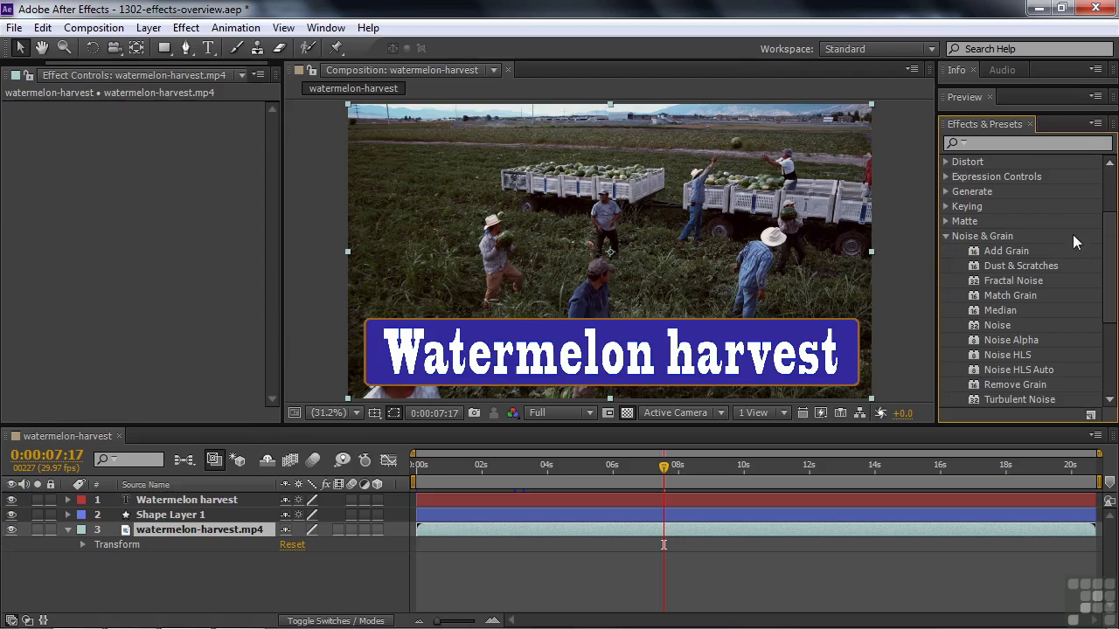
left_click_drag(1110, 256, 1112, 286)
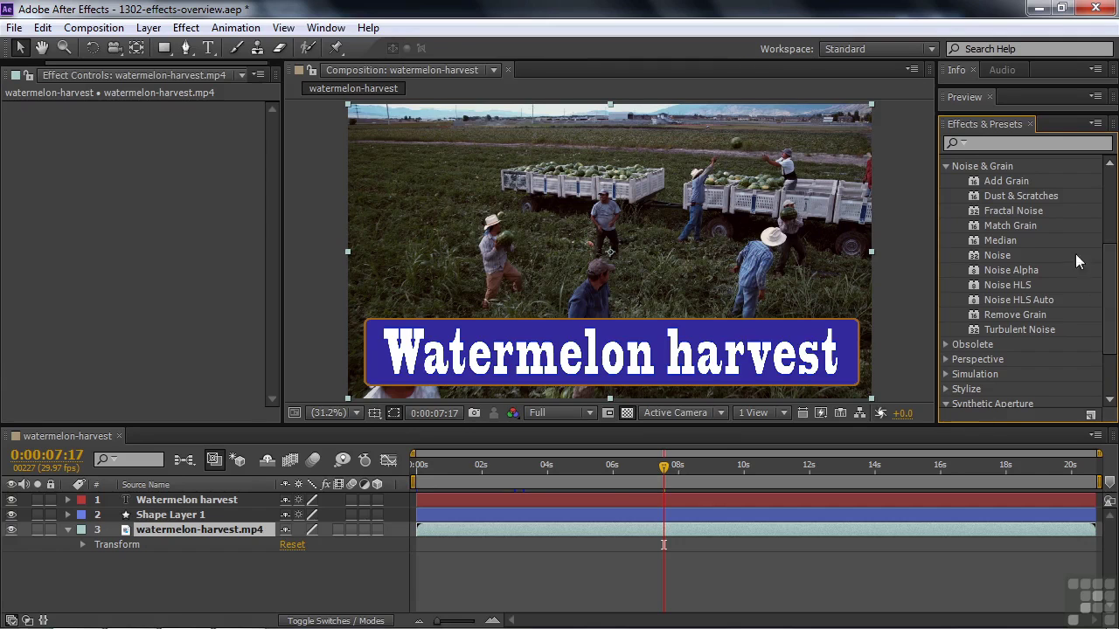
double_click(974, 209)
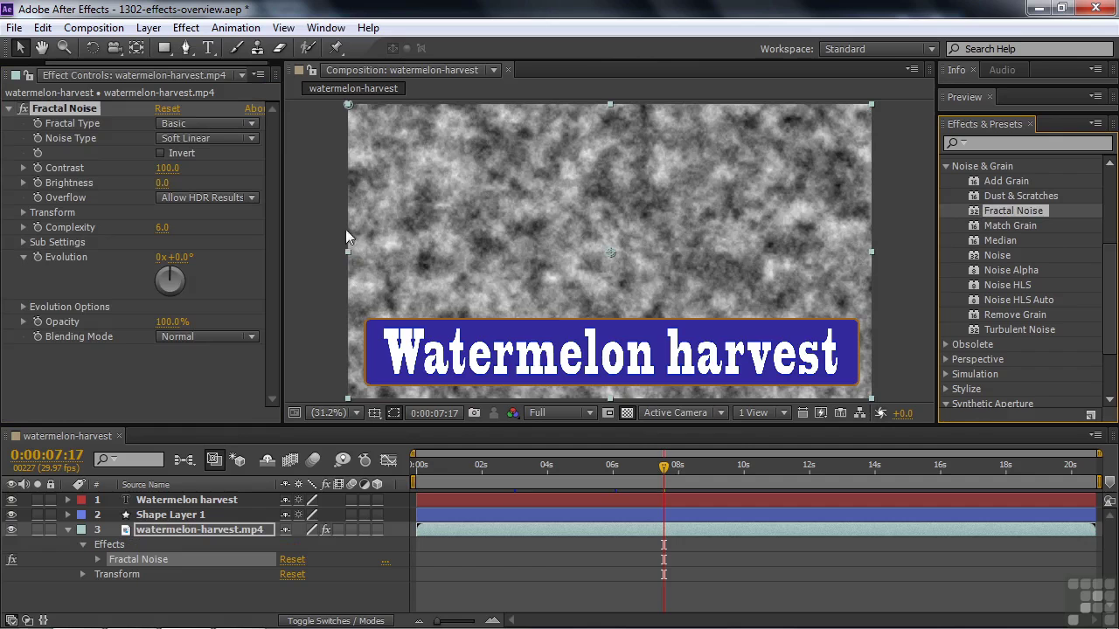
left_click_drag(170, 257, 202, 268)
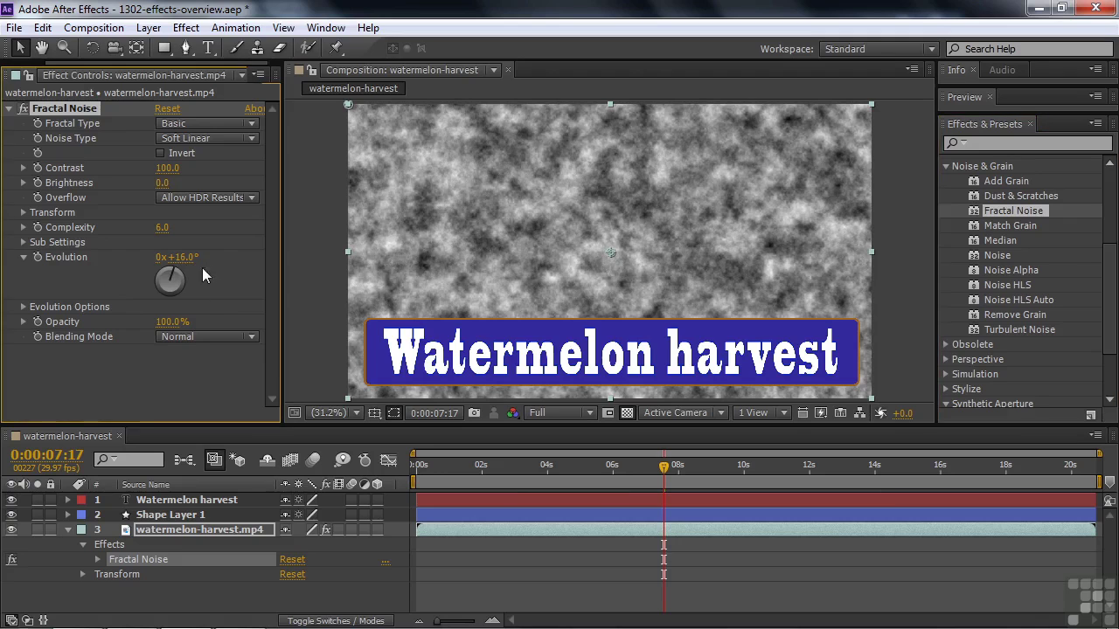
left_click_drag(158, 320, 190, 330)
key("Delete")
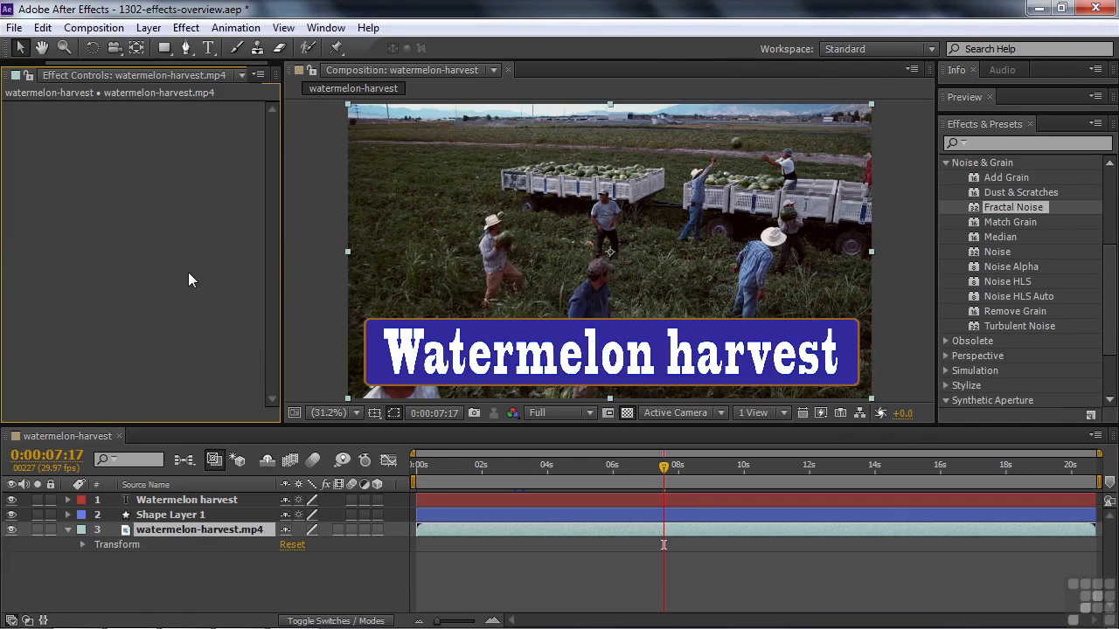
left_click(945, 162)
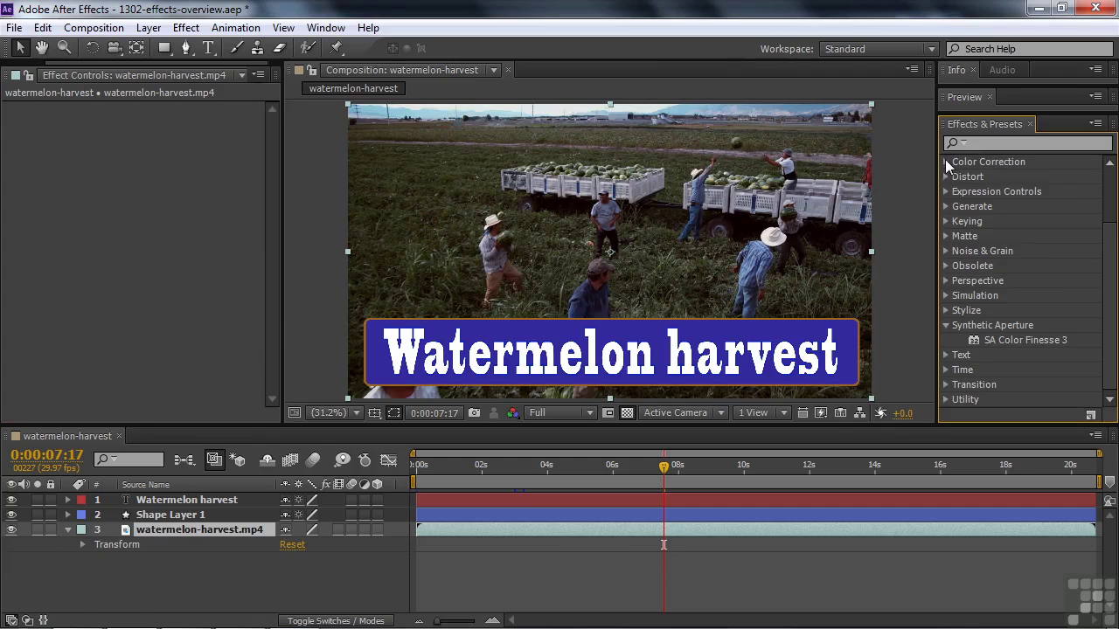
Look through the effects in the Obsolete, Perspective and Simulation categories
left_click(946, 264)
left_click(946, 264)
left_click(945, 279)
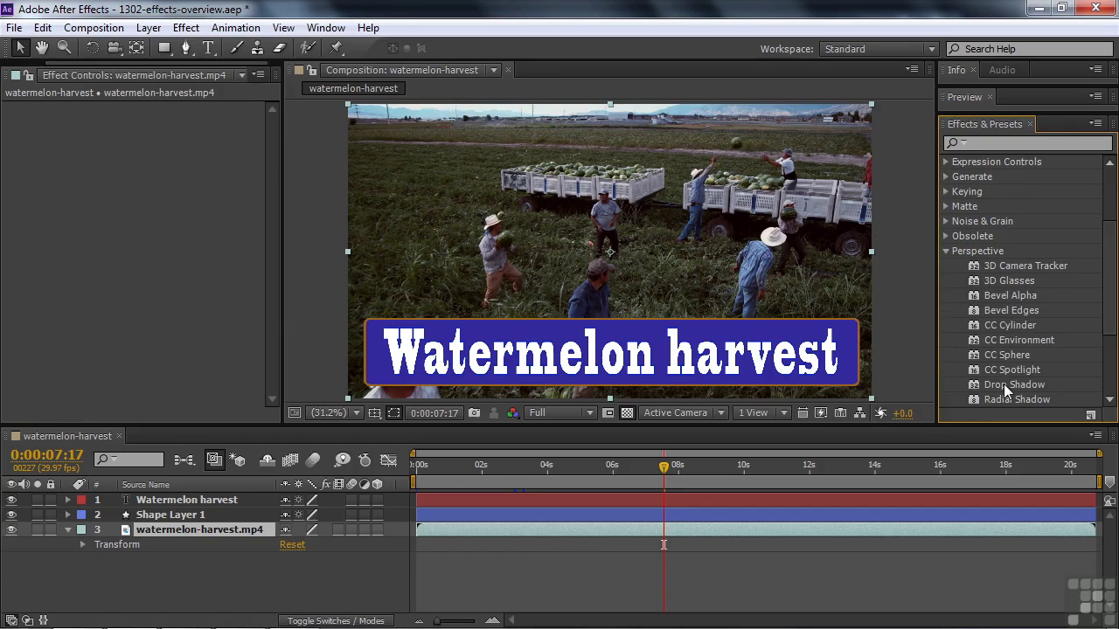
left_click(946, 251)
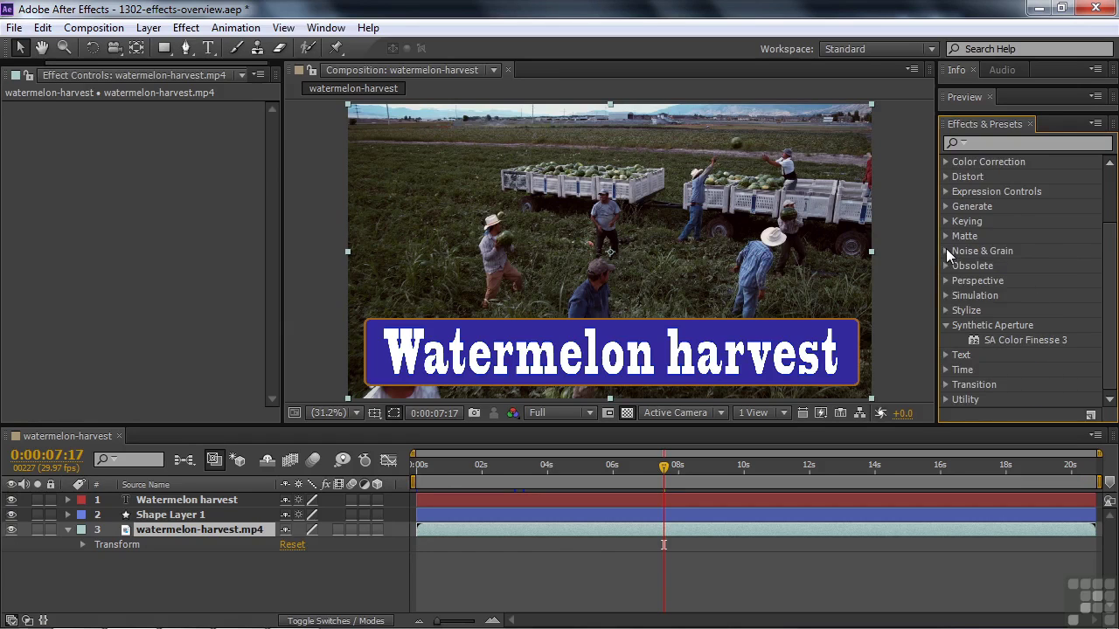
left_click(944, 295)
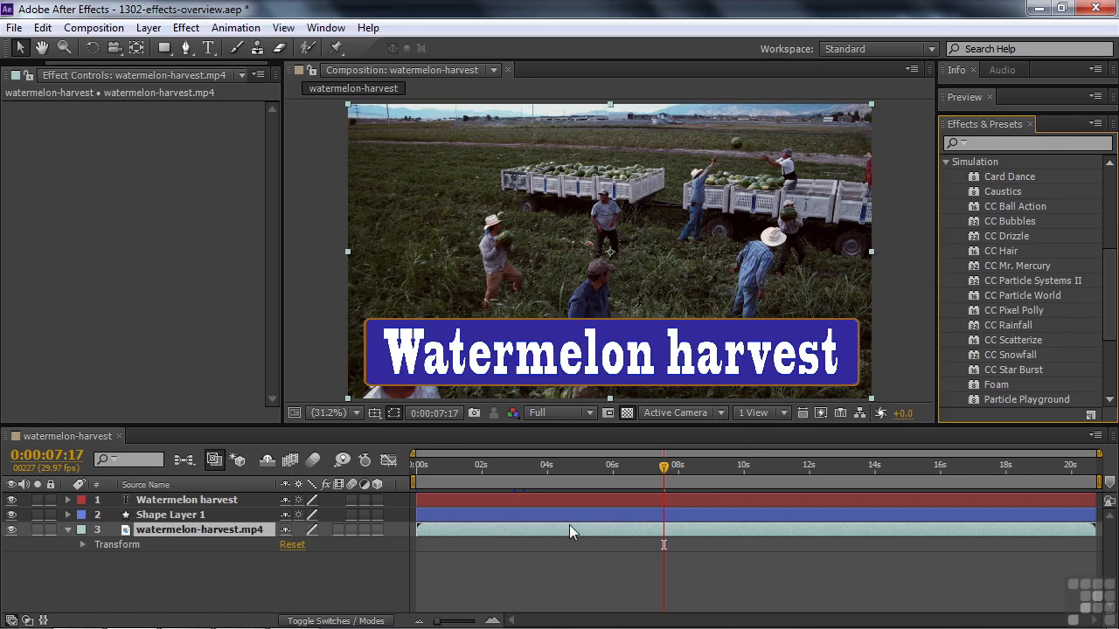
left_click(945, 160)
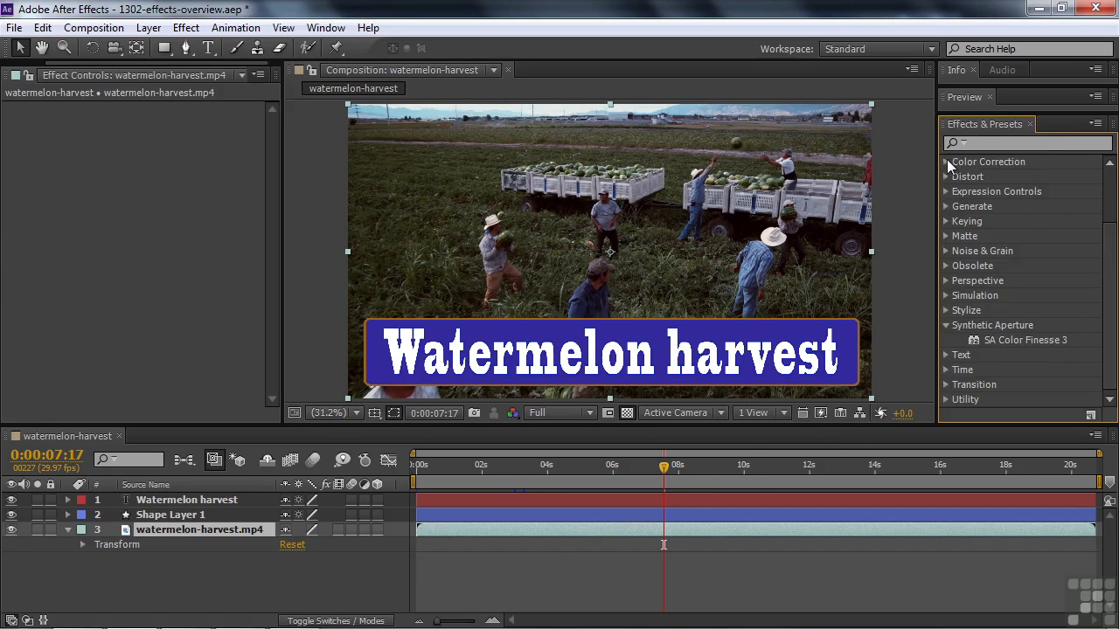
Apply the Find Edges stylize effect to the watermelon-harvest.mp4 layer and try out its Blend With Original
left_click(944, 310)
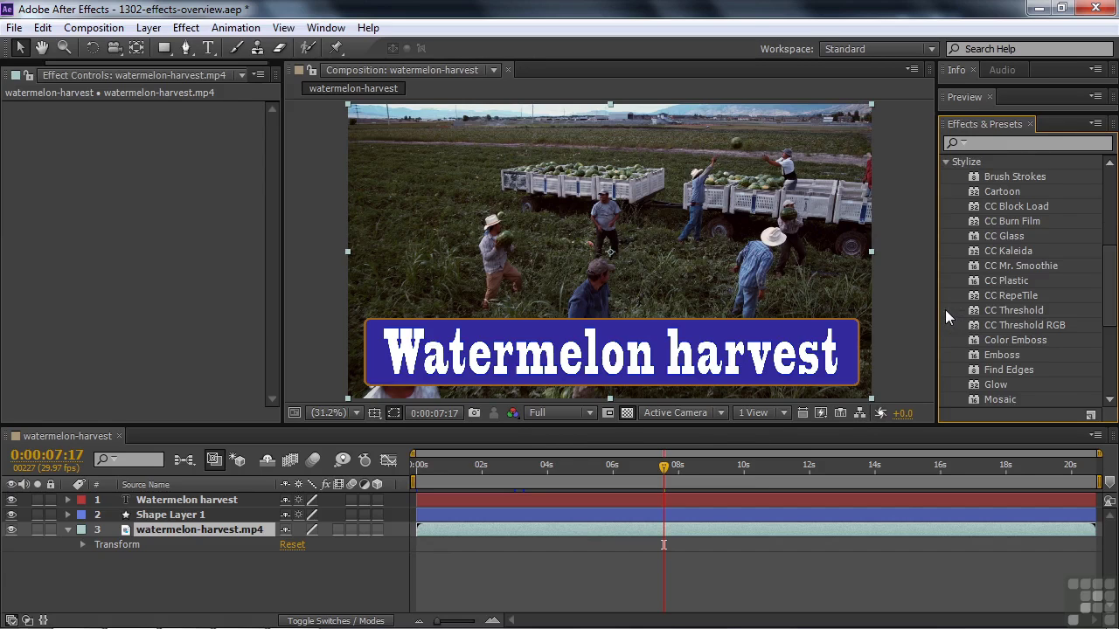
scroll(1108, 319, "down", 2)
scroll(1108, 319, "down", 4)
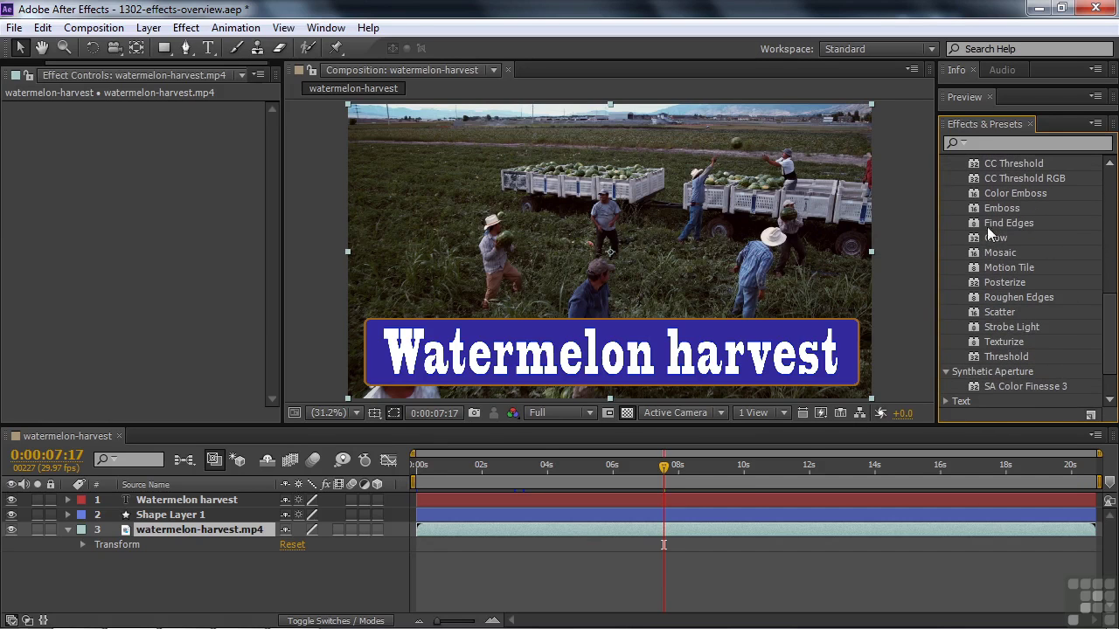
left_click(973, 225)
left_click_drag(972, 227, 681, 242)
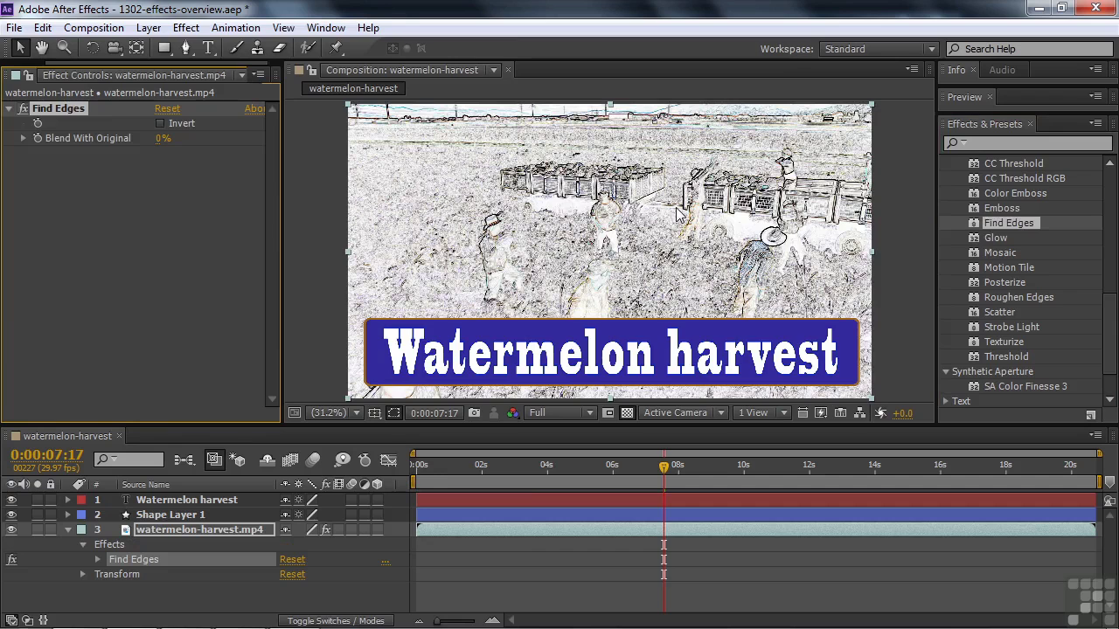
mouse_move(163, 142)
left_mouse_down()
mouse_move(187, 141)
mouse_move(150, 141)
left_mouse_up()
Add the Mosaic effect to the watermelon-harvest.mp4 layer with 49 horizontal and 19 vertical blocks, and turn off Find Edges
left_click_drag(988, 253, 140, 182)
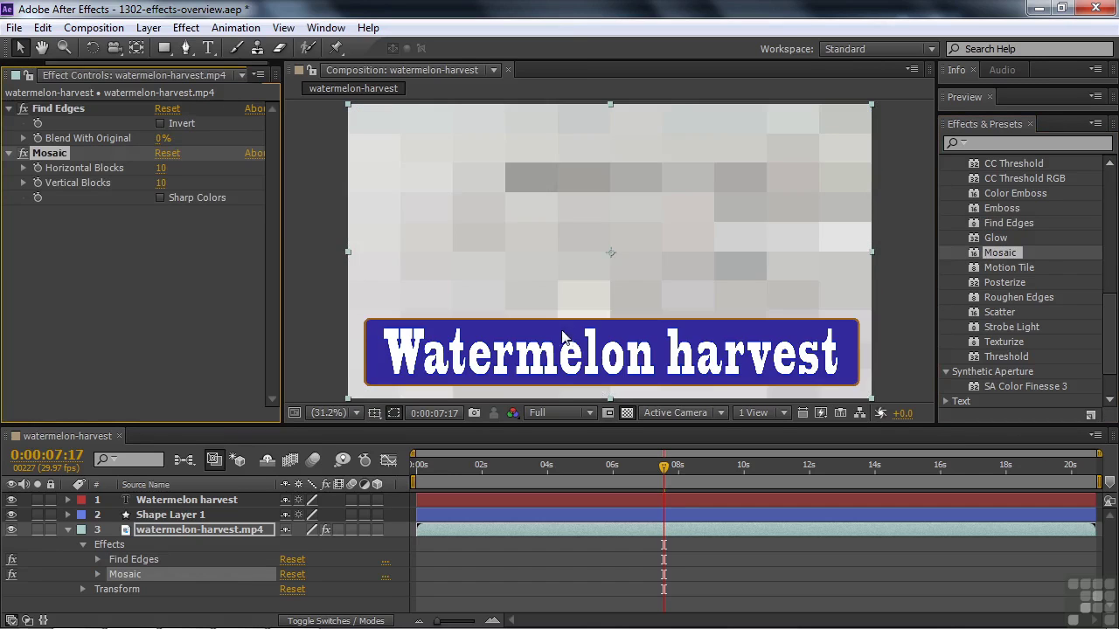
left_click(24, 108)
left_click_drag(165, 173, 173, 182)
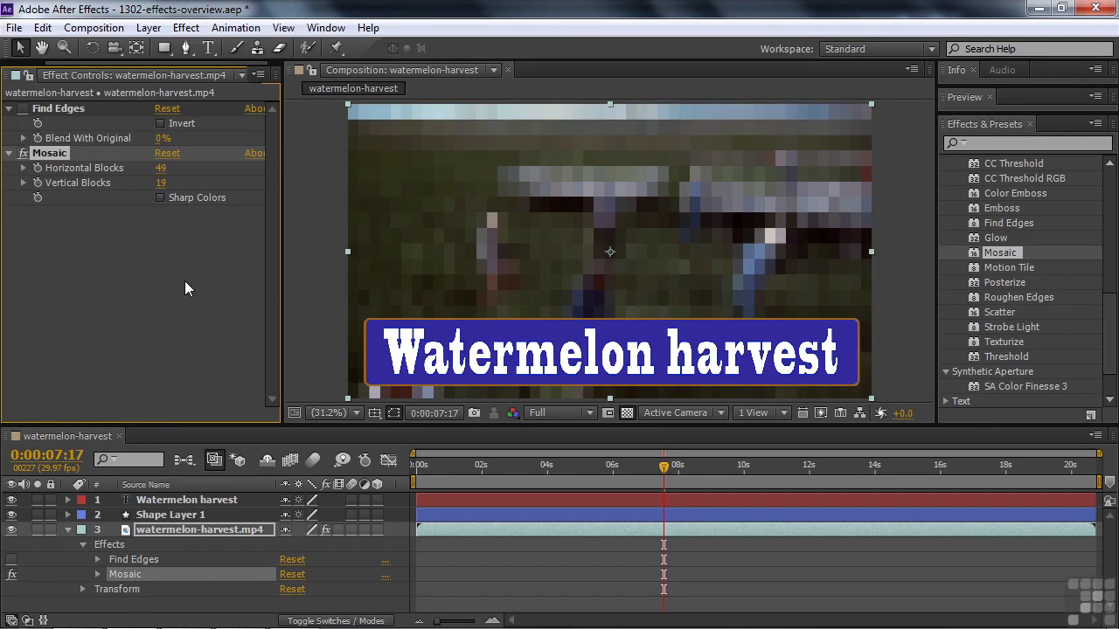